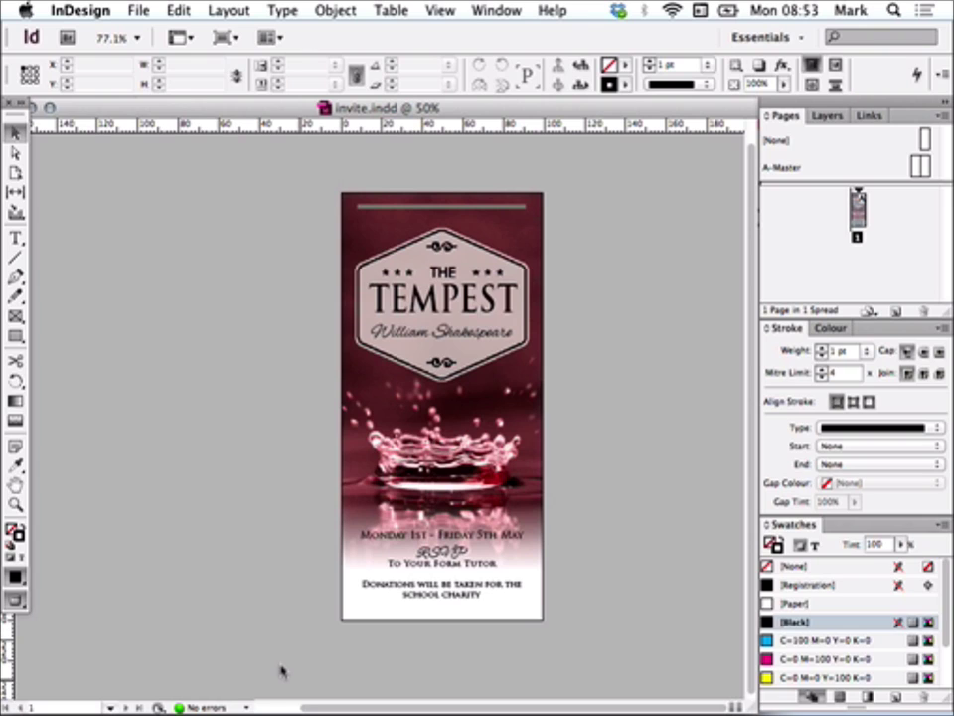
# Start a new print document with a custom page size of 99 mm wide by 210 mm high.
pyautogui.click(139, 10)
pyautogui.moveTo(156, 40)
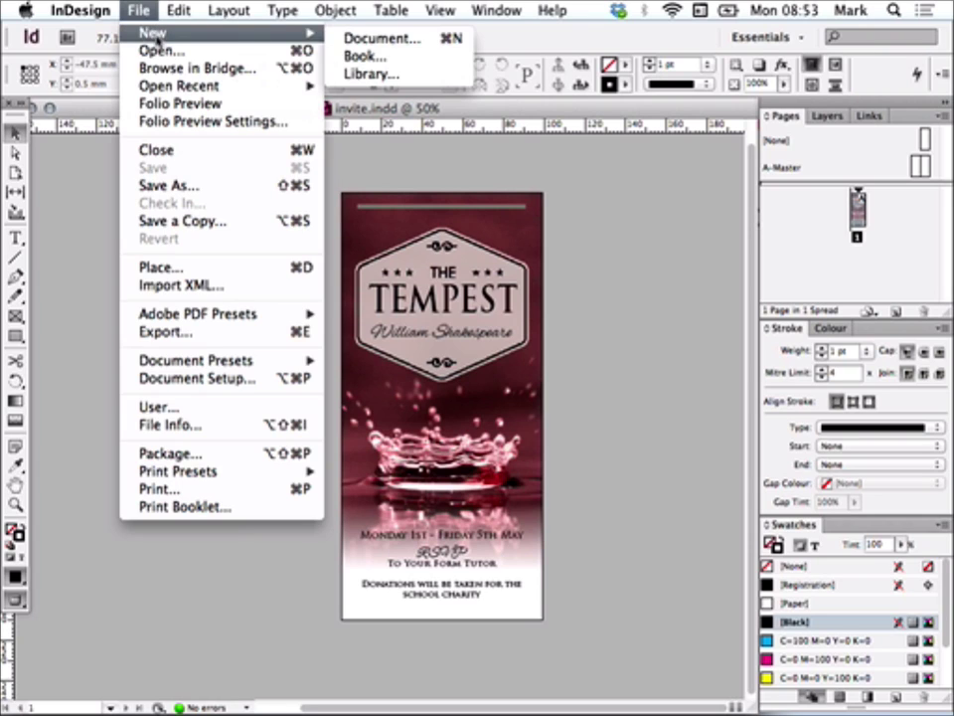
pyautogui.click(395, 40)
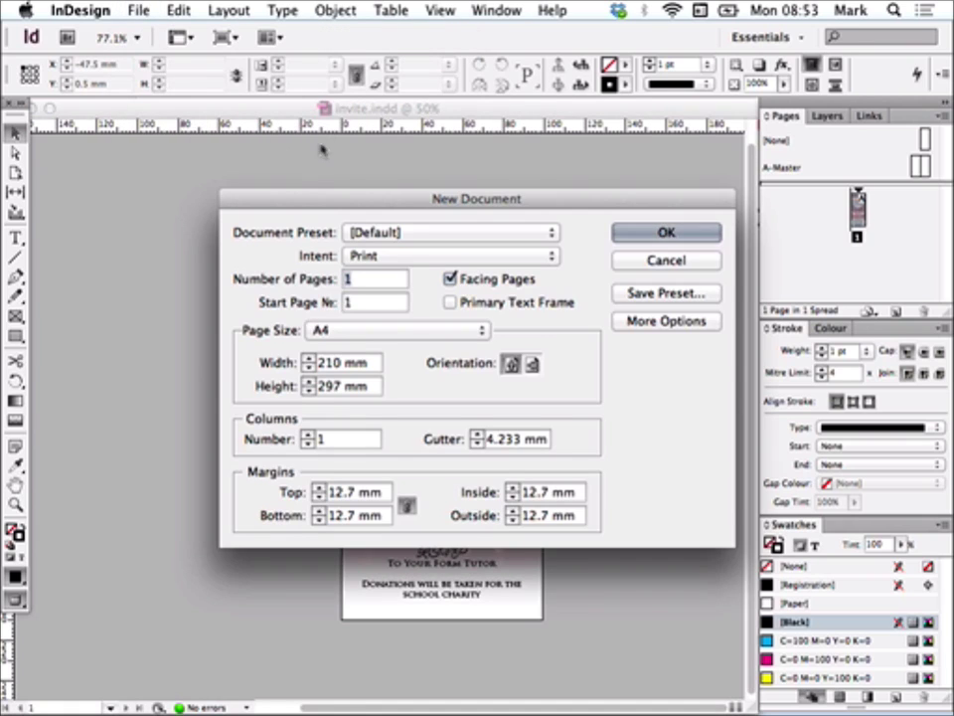
pyautogui.moveTo(340, 199); pyautogui.dragTo(286, 175)
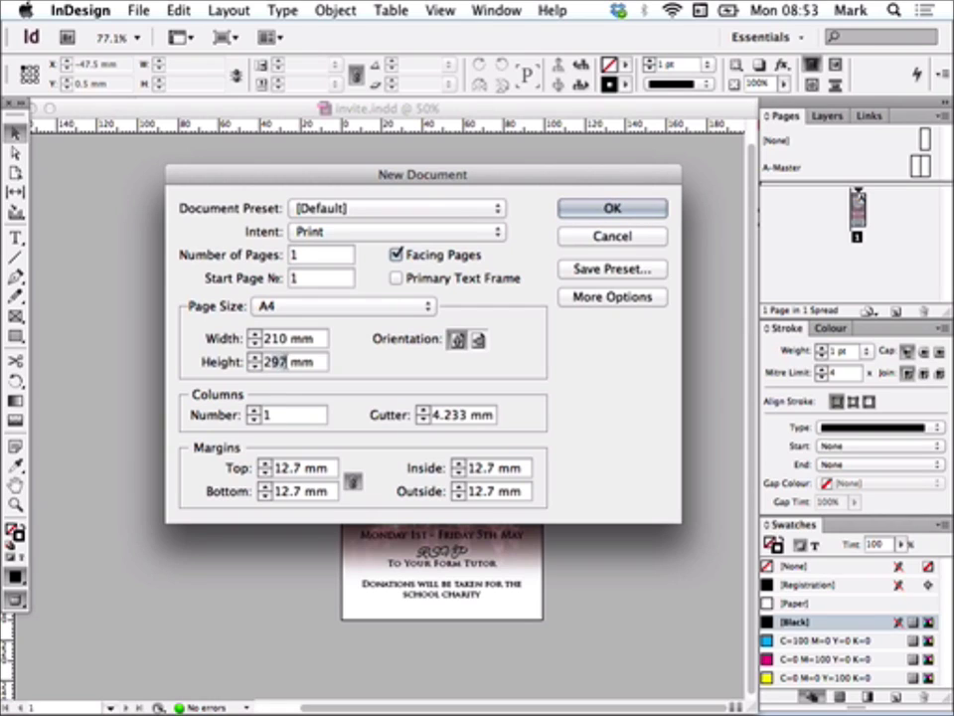
pyautogui.doubleClick(278, 362)
pyautogui.write('210')
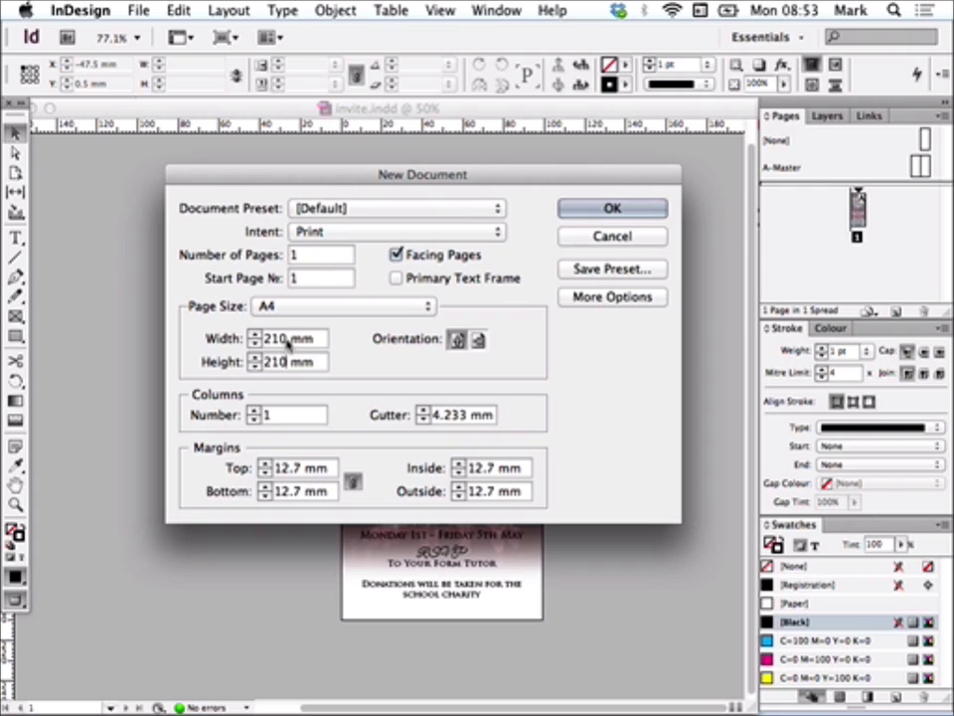
pyautogui.hotkey('shift', 'Tab')
pyautogui.write('999')
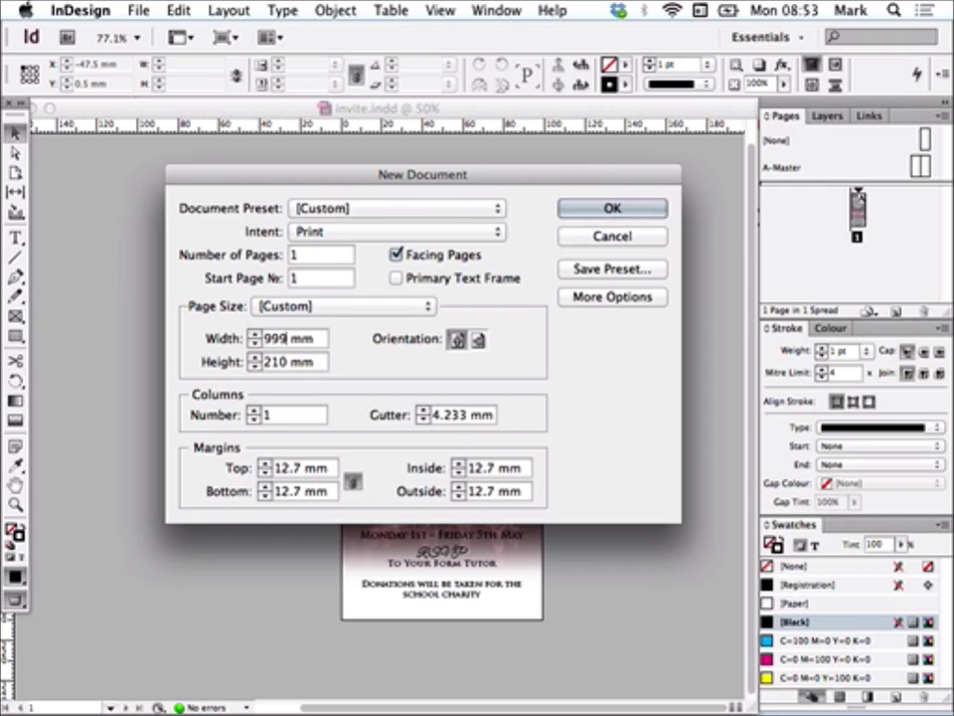
pyautogui.press('BackSpace')
# Set all four page margins to 5 mm and create the document.
pyautogui.moveTo(301, 475); pyautogui.dragTo(273, 476)
pyautogui.write('5')
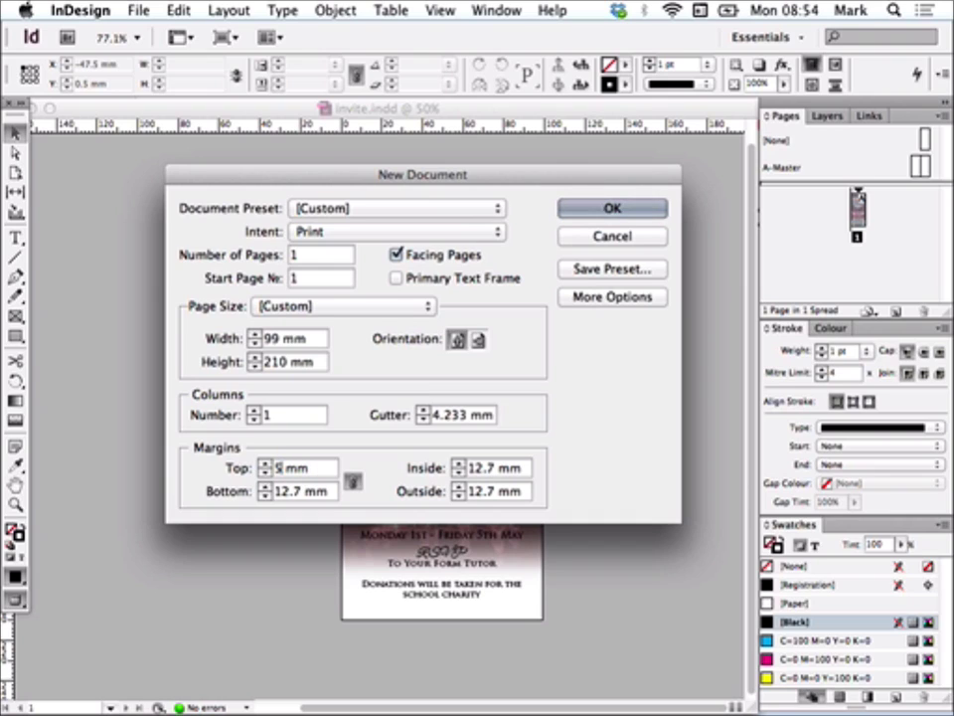
pyautogui.press('Tab')
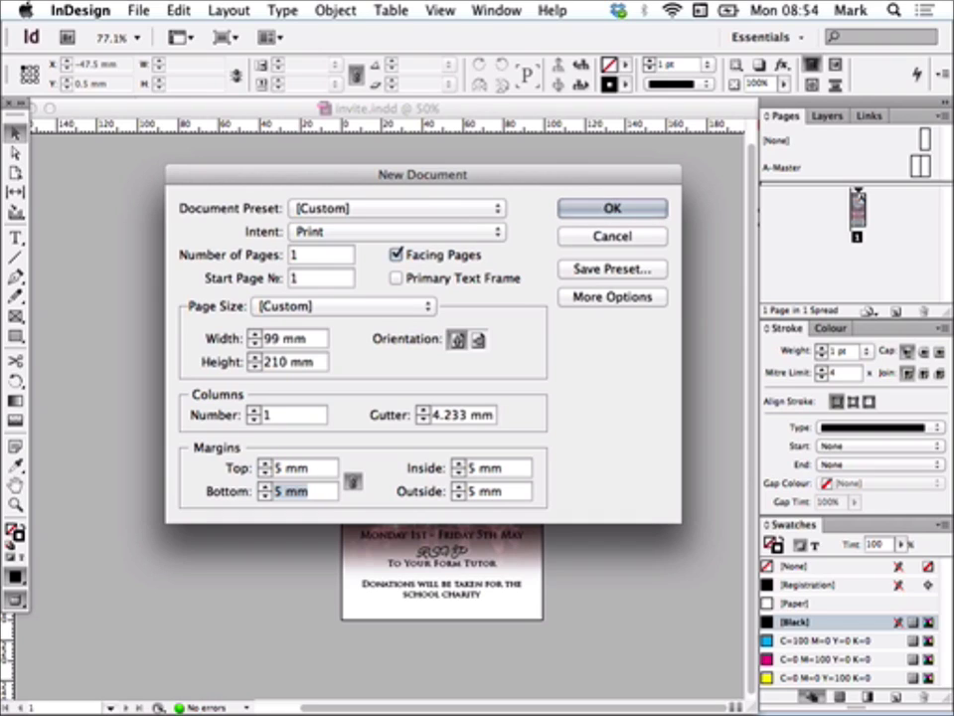
pyautogui.click(611, 209)
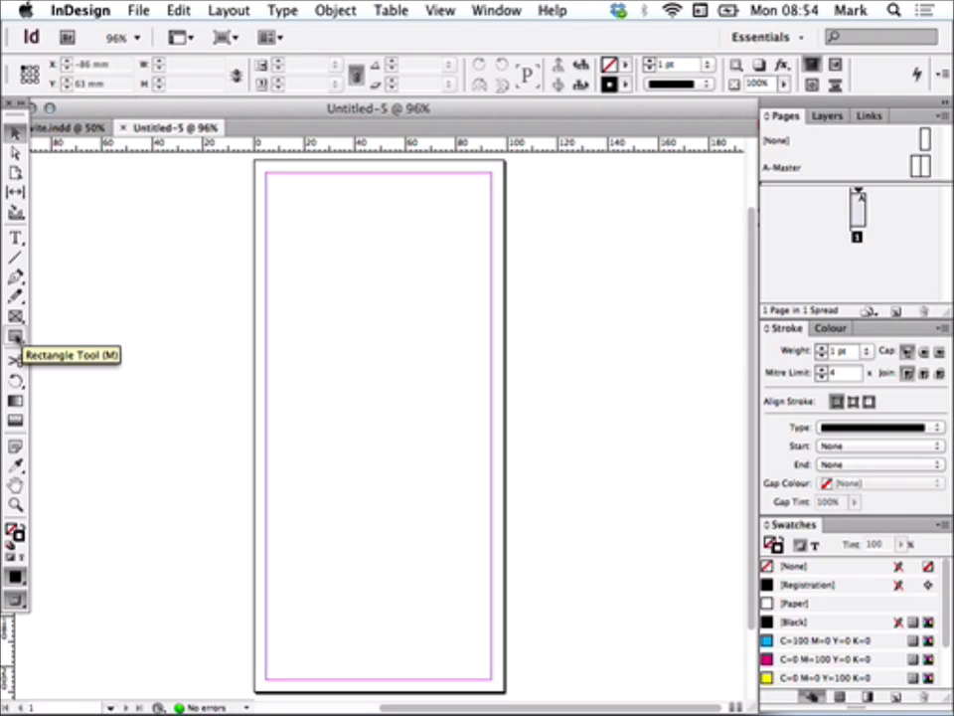
# Draw a rectangle about 99 by 190.5 mm from the page's top-left corner and remove its stroke.
pyautogui.click(15, 337)
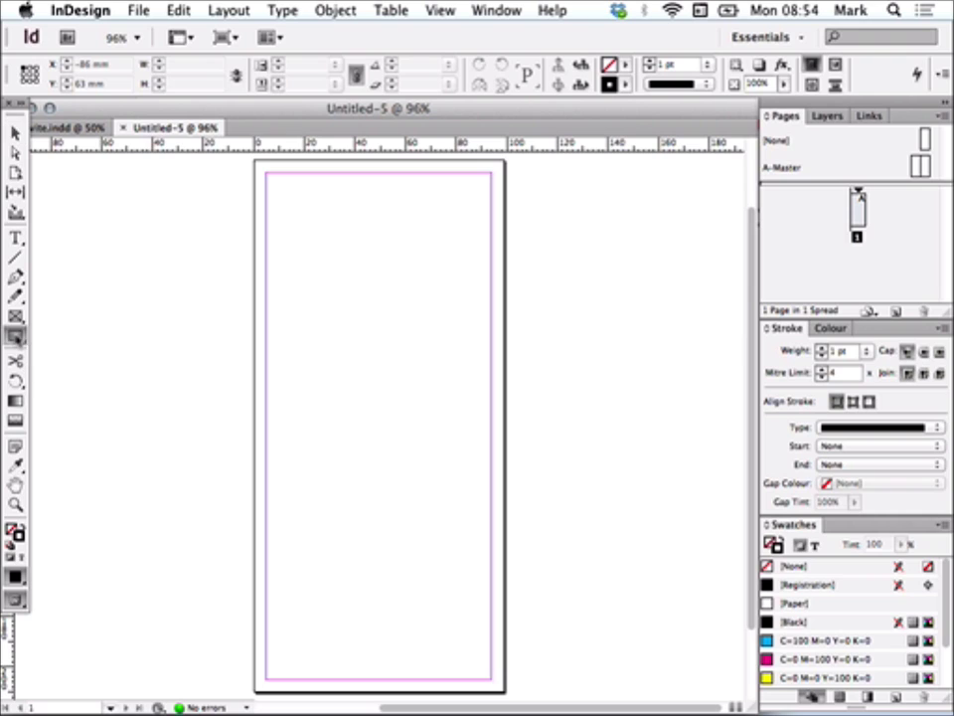
pyautogui.moveTo(254, 161); pyautogui.dragTo(504, 641)
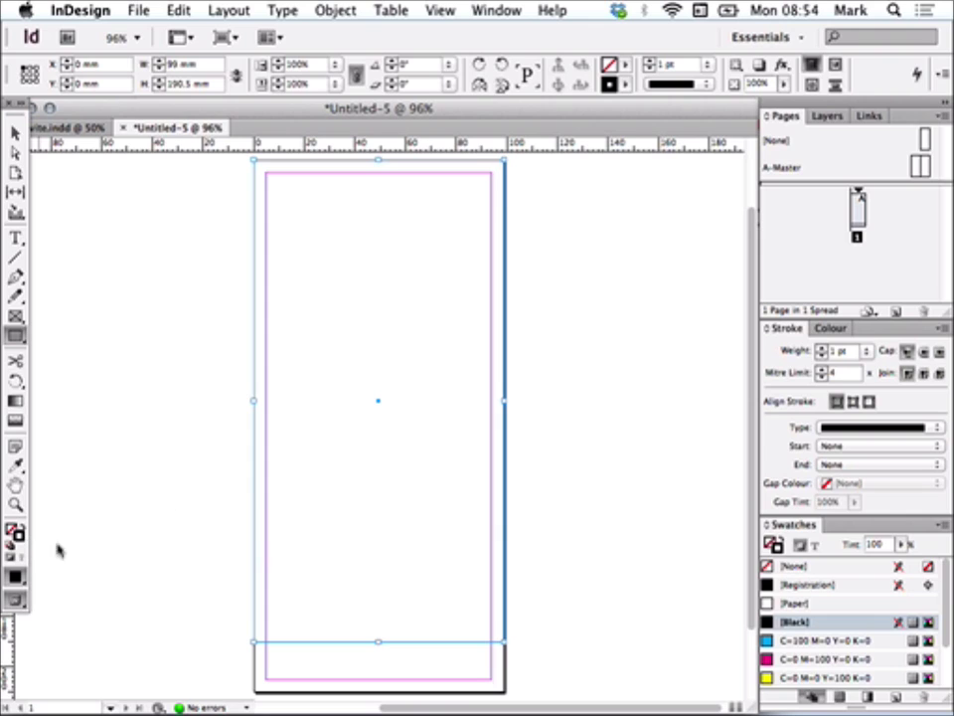
pyautogui.click(785, 566)
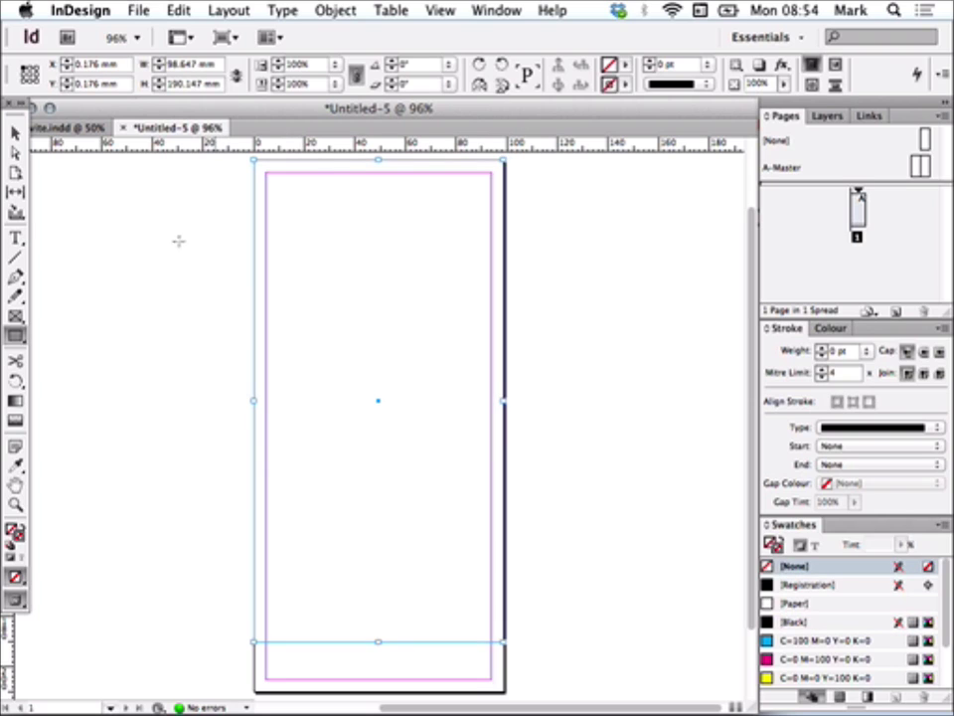
# Place the image crown.jpg into the large rectangle frame.
pyautogui.click(16, 133)
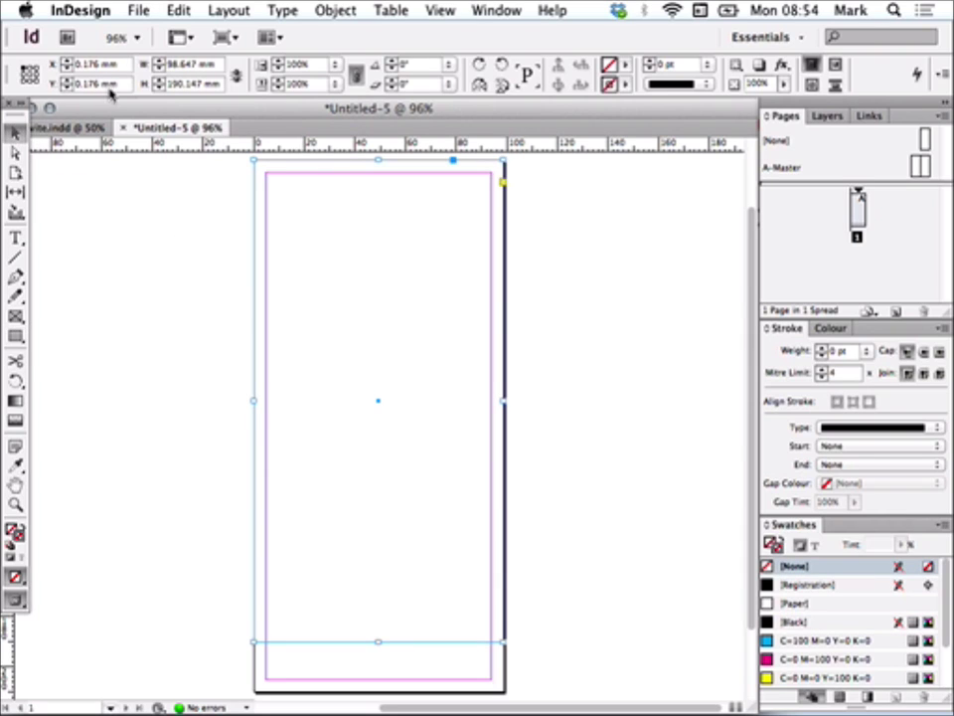
pyautogui.click(137, 10)
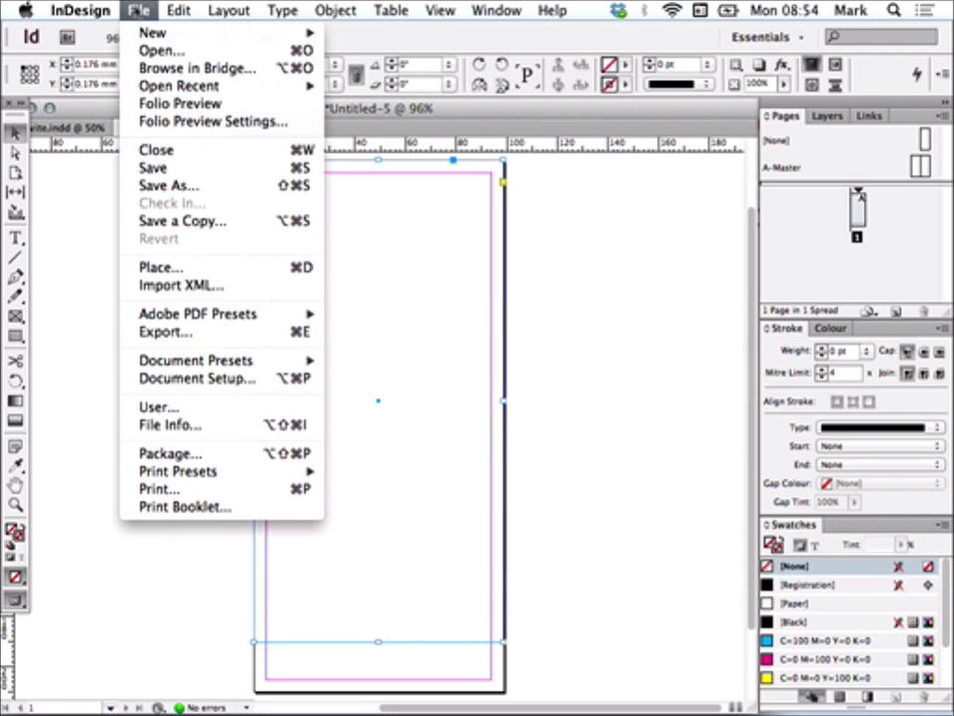
pyautogui.click(169, 267)
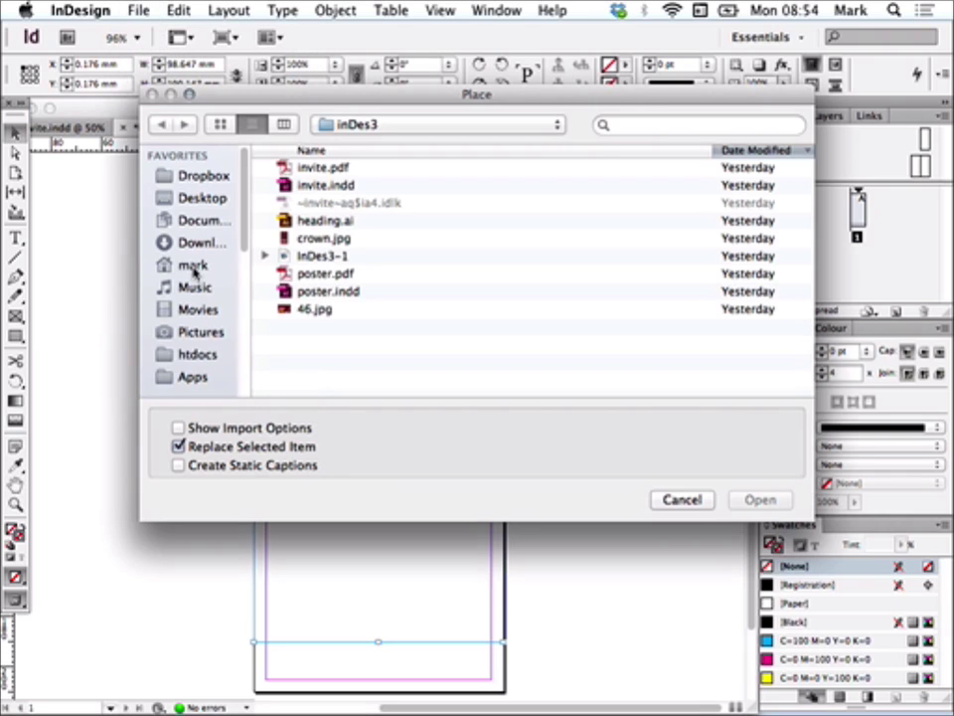
pyautogui.click(316, 240)
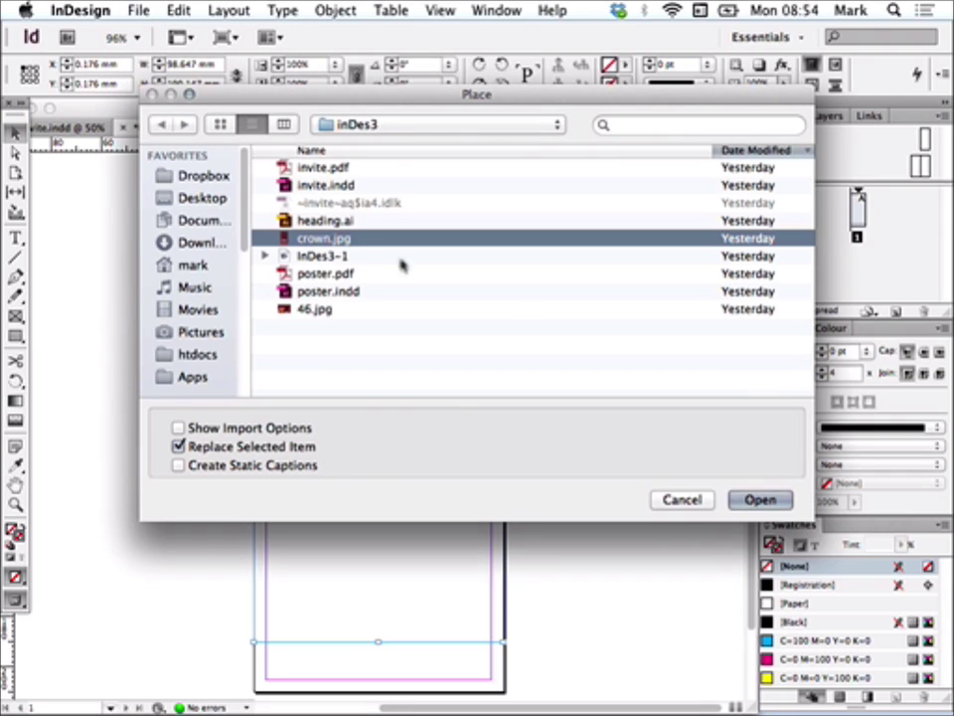
pyautogui.click(755, 500)
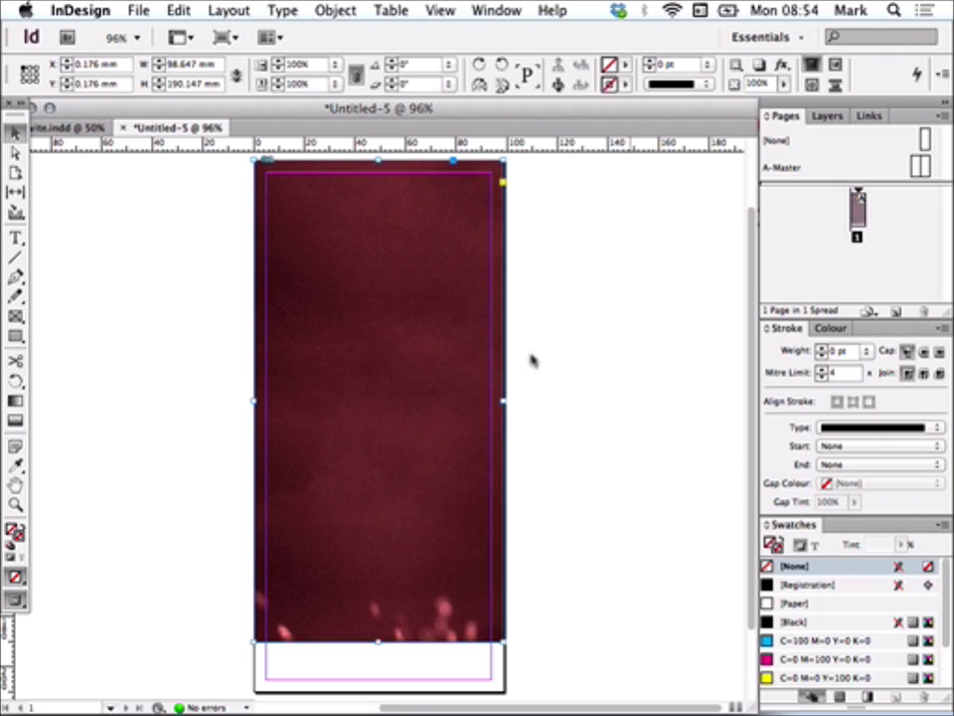
# Fit the crown image to its frame with Fill Frame Proportionally.
pyautogui.click(332, 10)
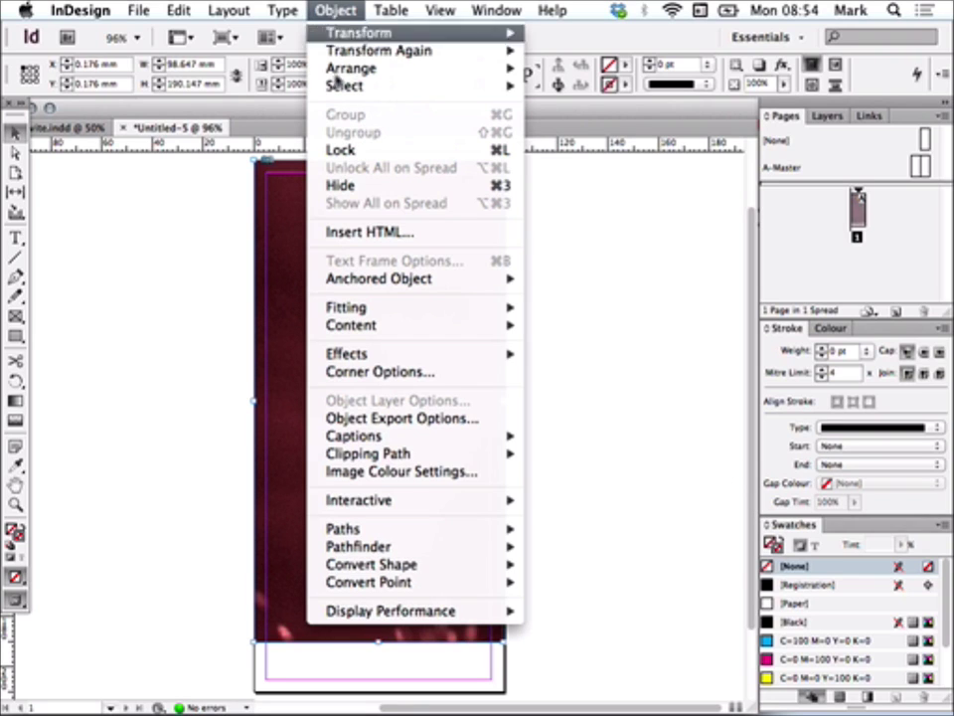
pyautogui.moveTo(390, 313)
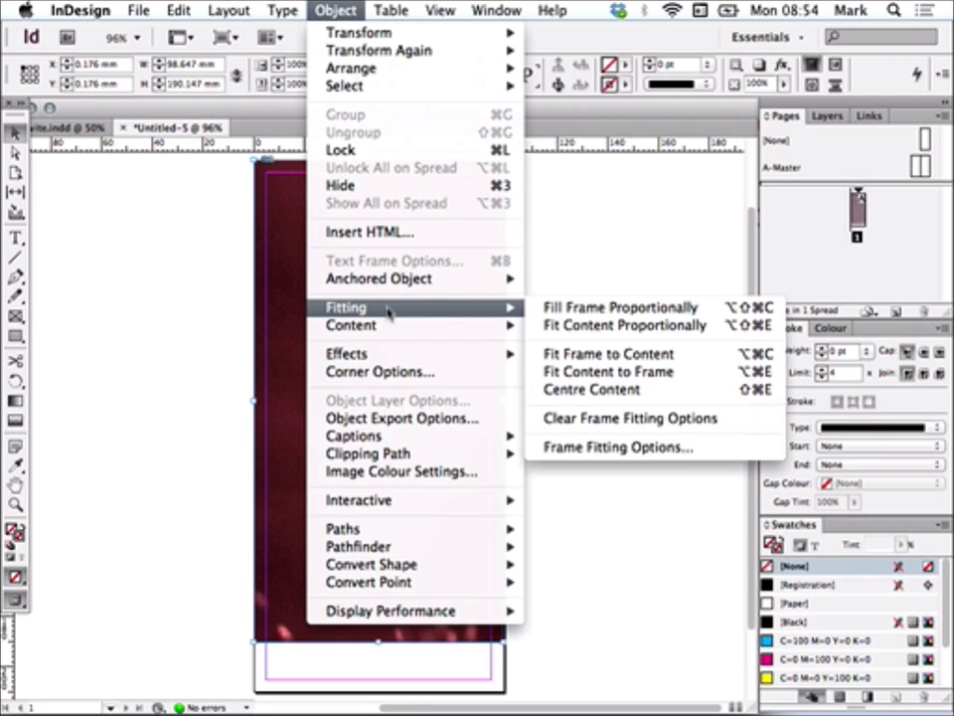
pyautogui.click(564, 309)
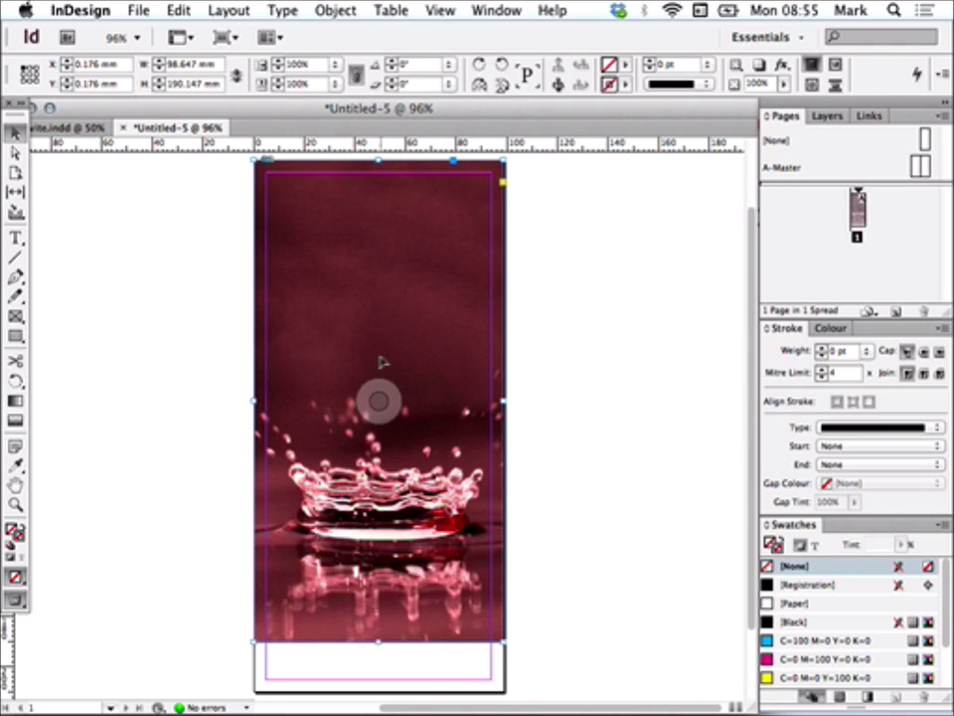
# Shift the crown image upward inside its frame, leaving a blank strip above the frame's lower edge, and deselect it.
pyautogui.moveTo(379, 400); pyautogui.dragTo(384, 421)
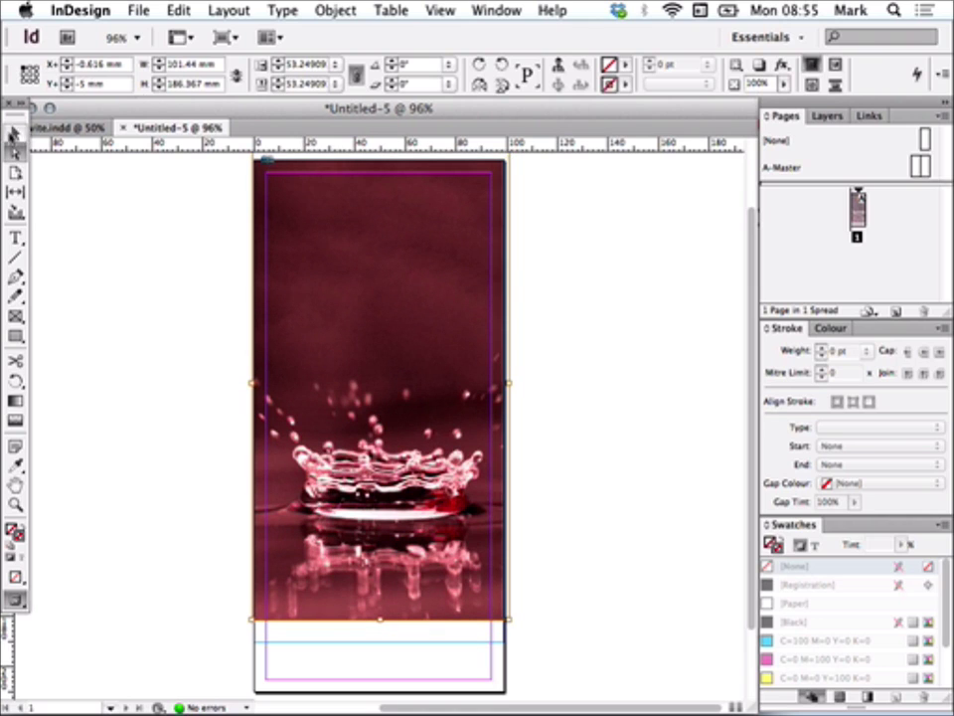
pyautogui.click(136, 314)
pyautogui.press('d')
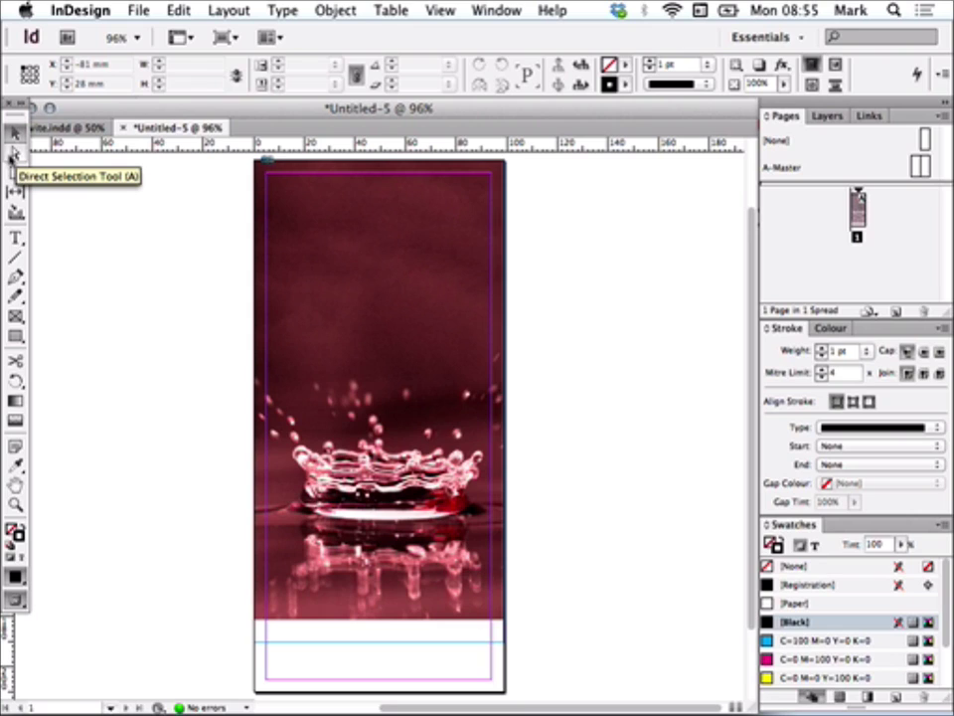
pyautogui.click(13, 155)
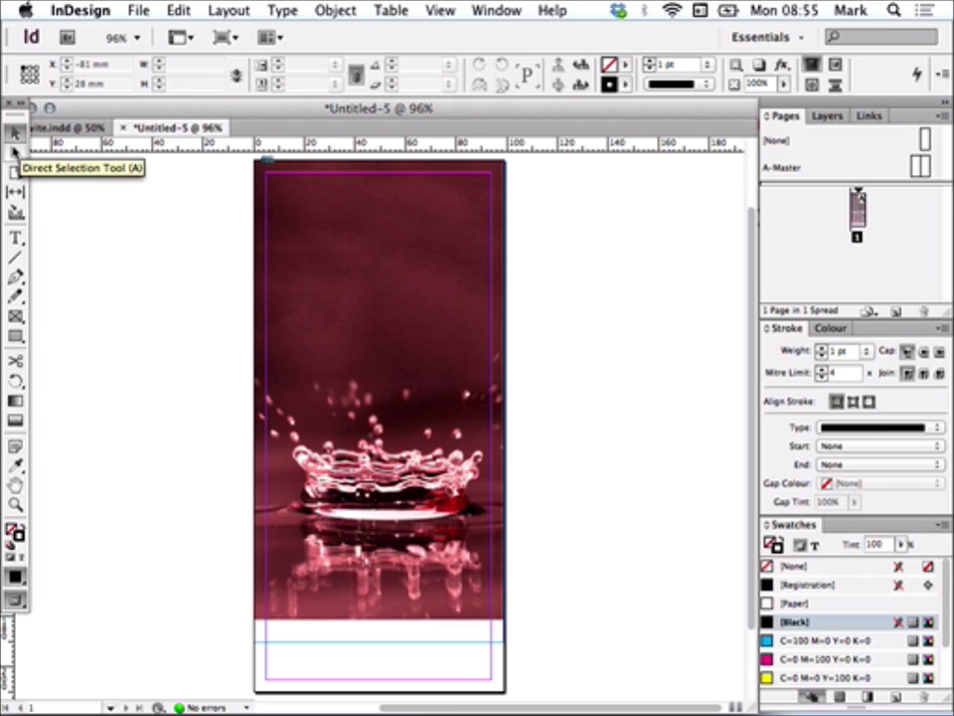
# Draw a rectangle about 99 by 93 mm across the top of the page, over the background image, without a stroke.
pyautogui.click(15, 335)
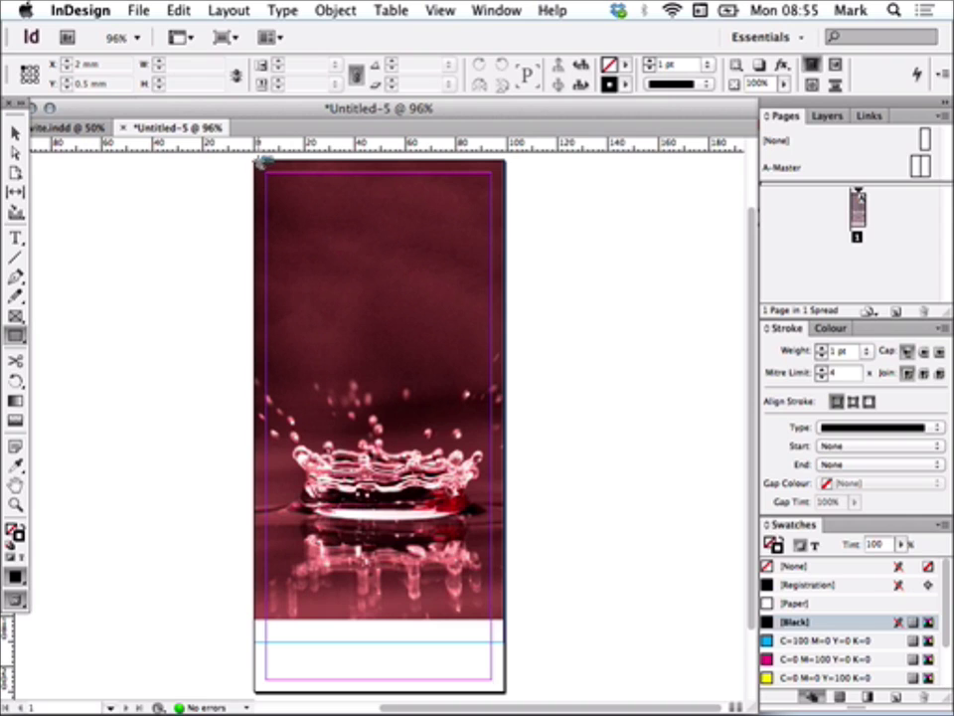
pyautogui.moveTo(257, 160); pyautogui.dragTo(505, 395)
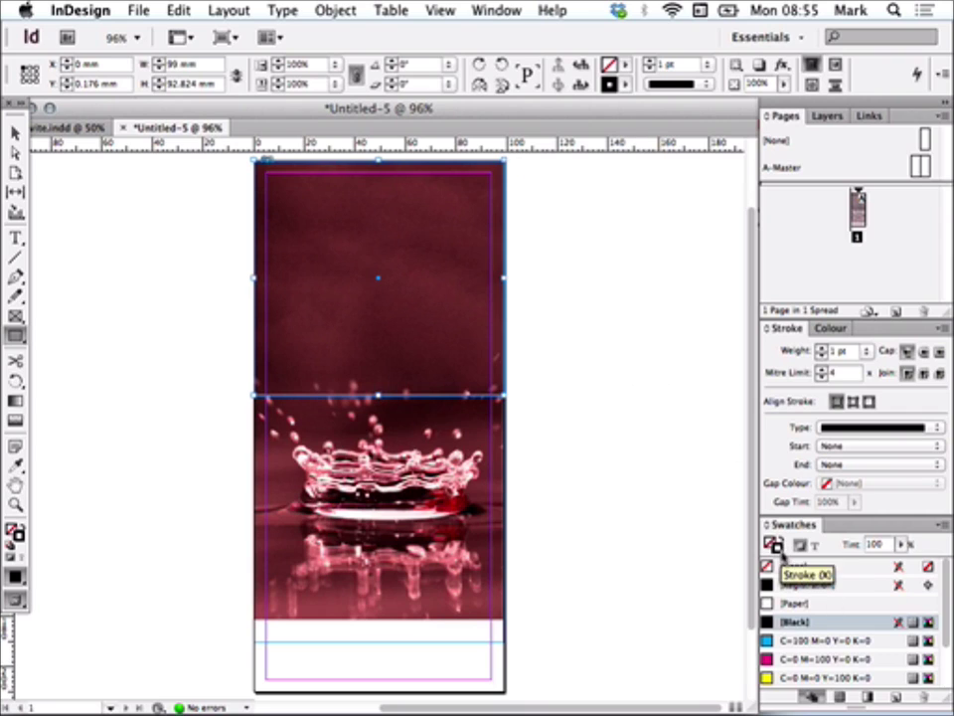
pyautogui.click(795, 565)
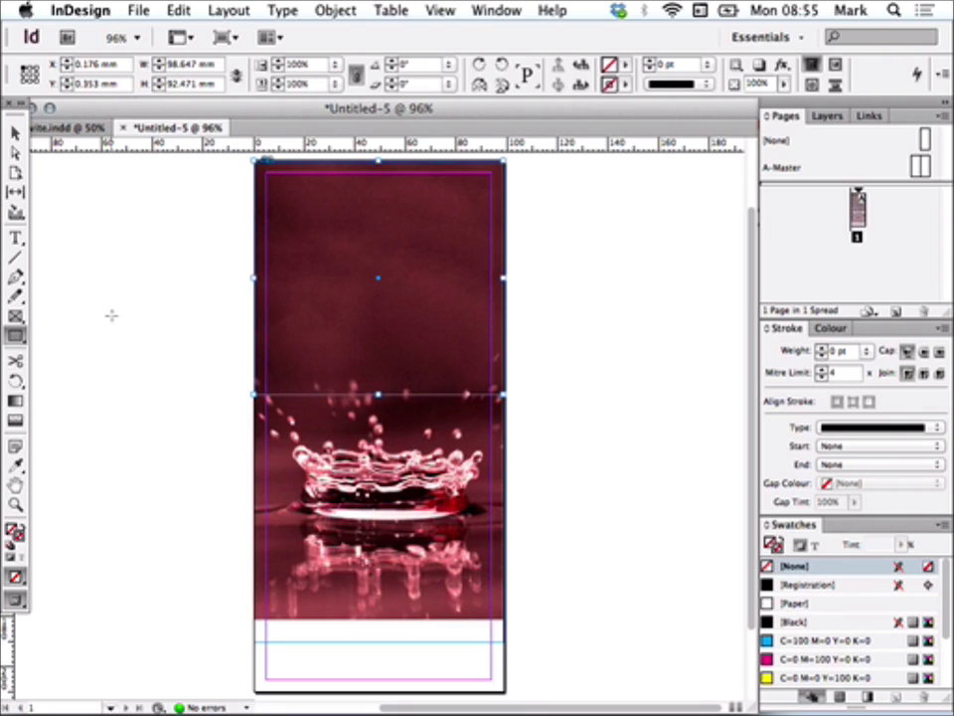
# Place heading.ai into the new rectangle at the top of the page.
pyautogui.click(138, 11)
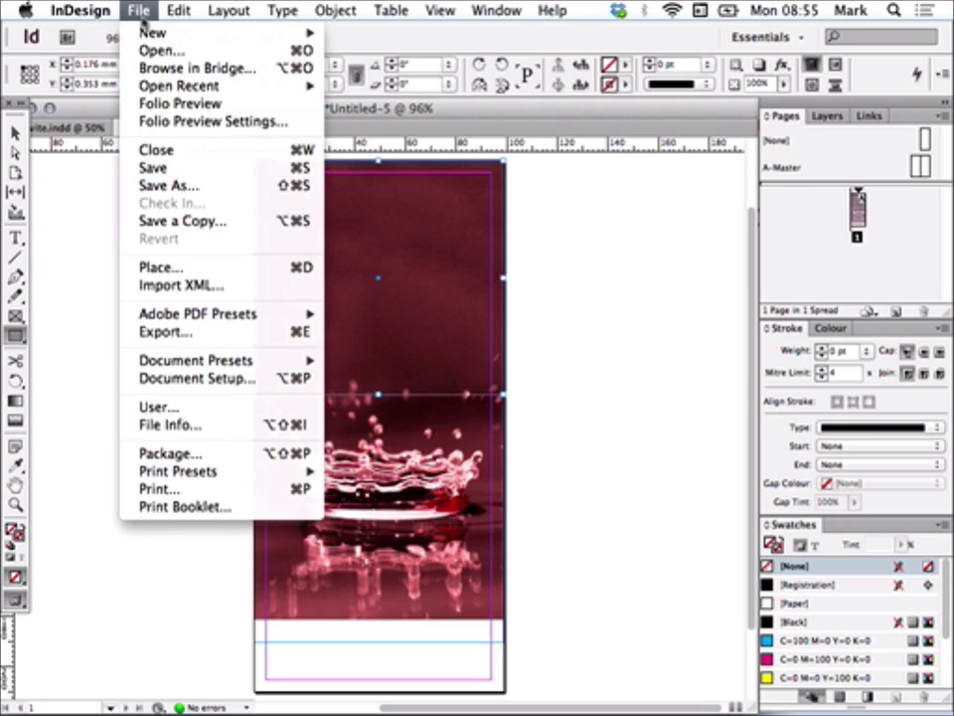
pyautogui.click(196, 266)
pyautogui.click(286, 222)
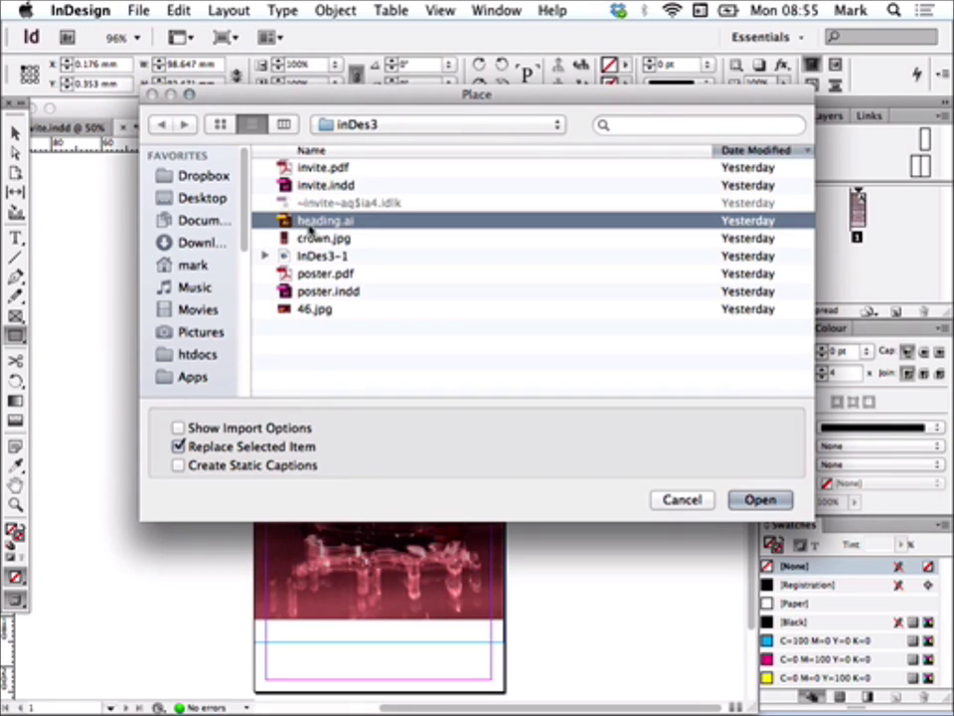
pyautogui.click(767, 502)
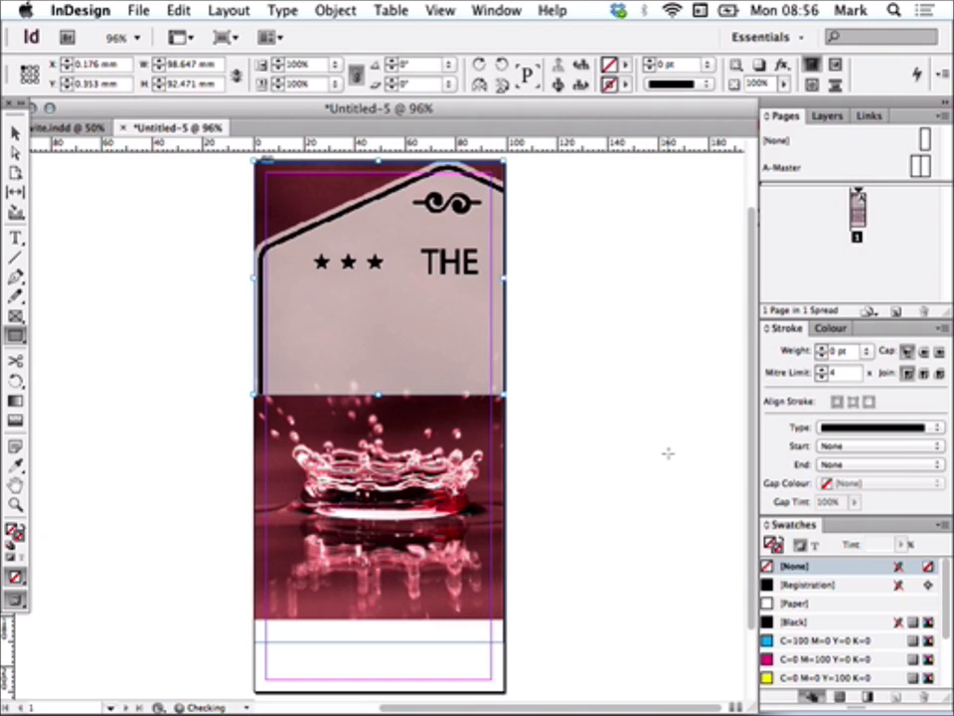
# Fit the heading artwork to its frame with Fill Frame Proportionally.
pyautogui.press('v')
pyautogui.click(379, 279)
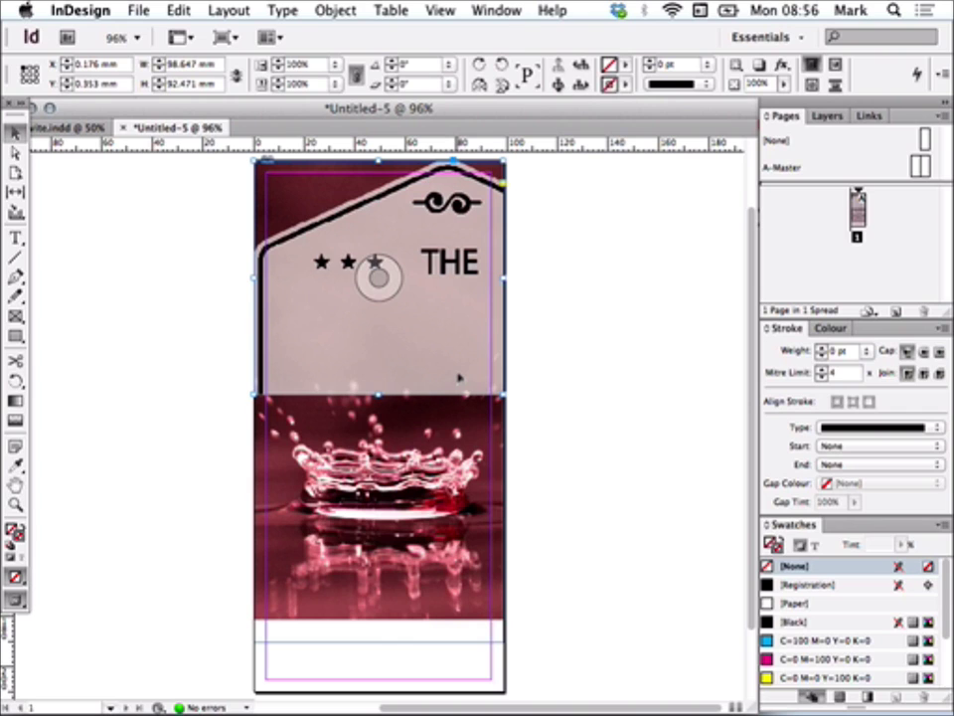
pyautogui.click(336, 11)
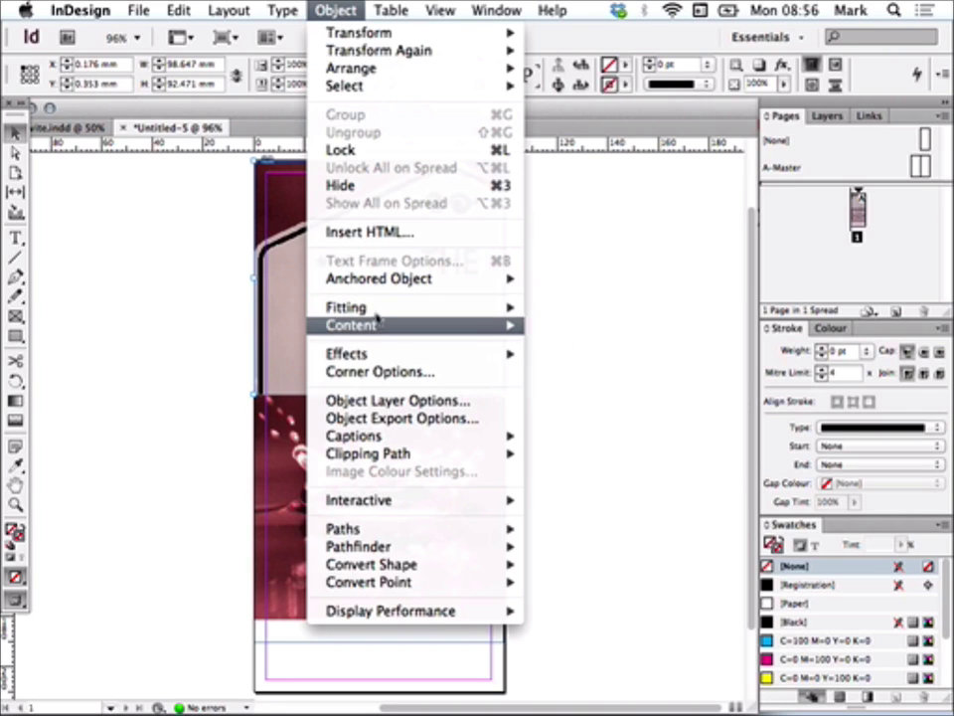
pyautogui.moveTo(507, 311)
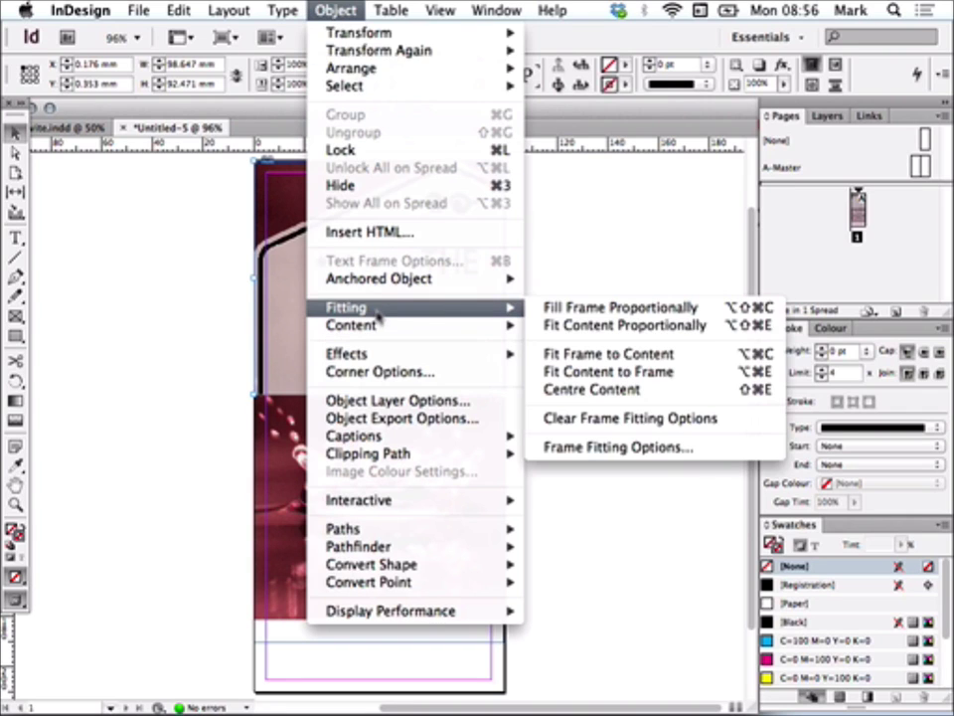
pyautogui.click(600, 310)
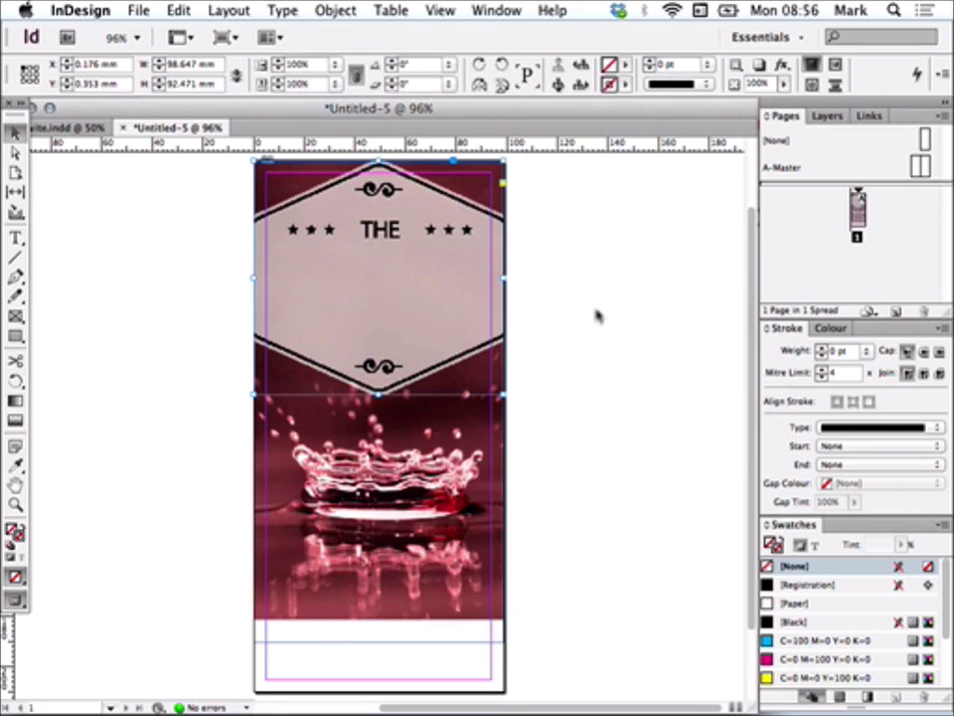
# Scale the heading artwork inside its frame to about 90 by 80 mm, spanning the width between the side margins.
pyautogui.click(15, 152)
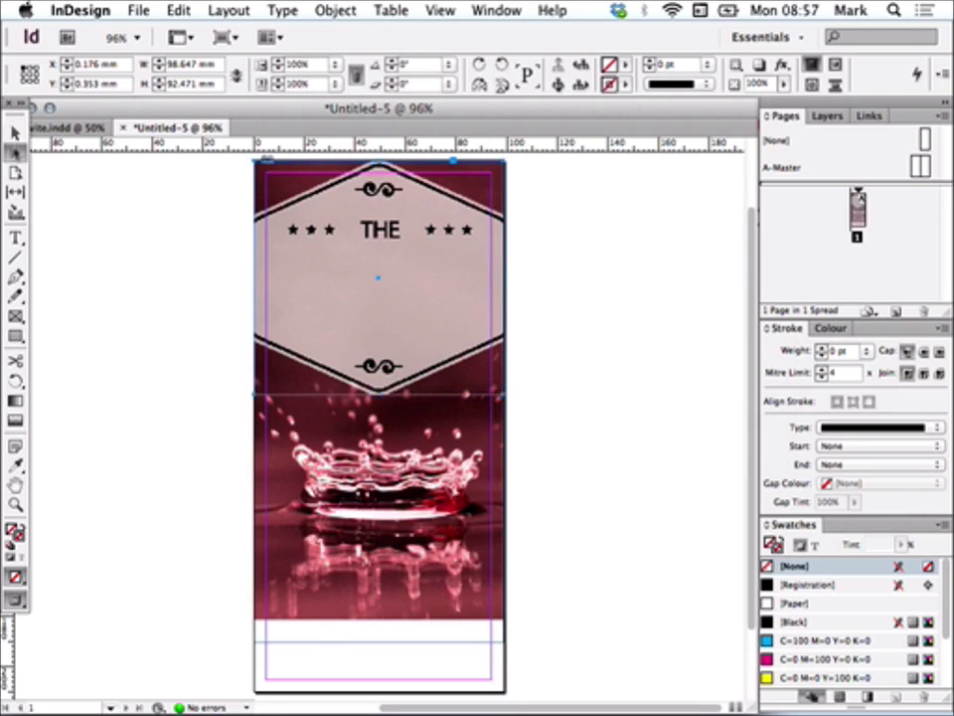
pyautogui.click(324, 307)
pyautogui.moveTo(246, 395); pyautogui.dragTo(267, 378)
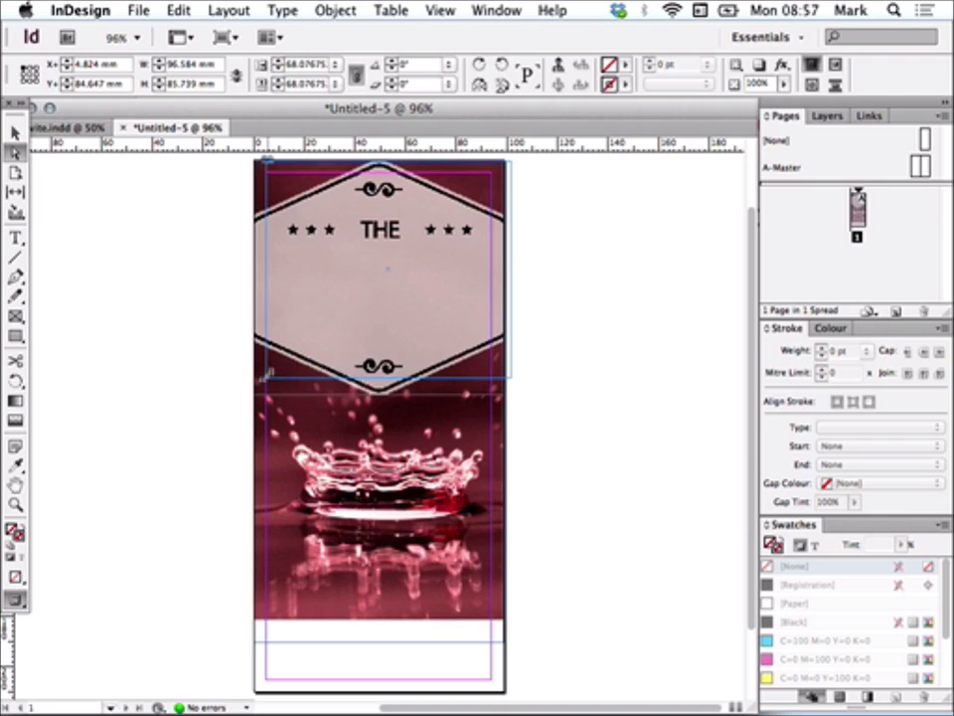
pyautogui.moveTo(508, 377); pyautogui.dragTo(479, 364)
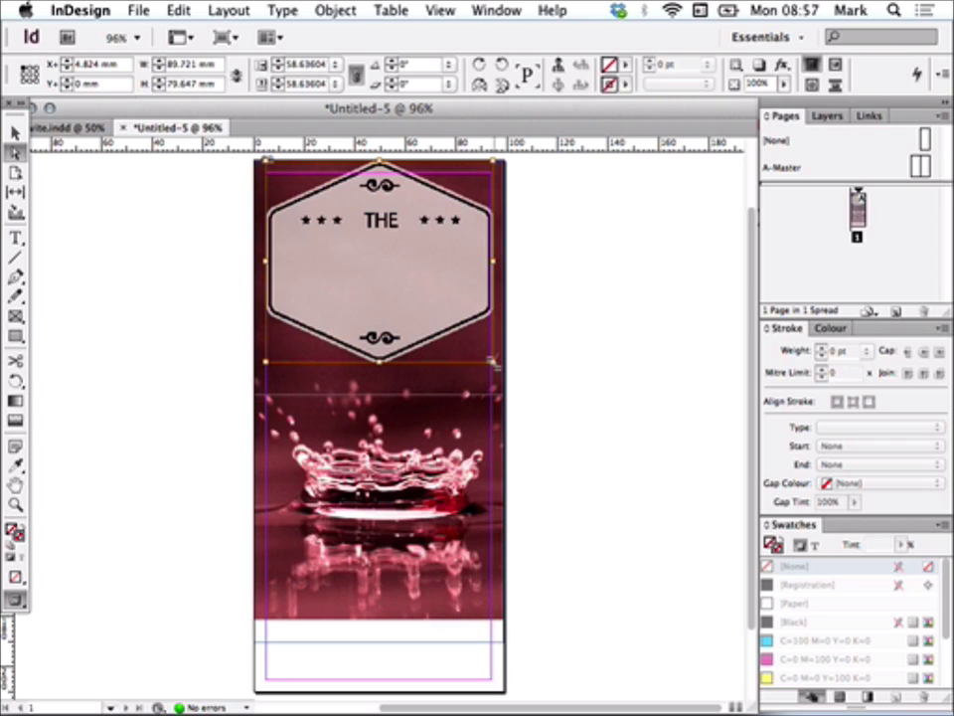
# Move the hexagonal heading artwork down about 13 mm, keeping it between the side margins.
pyautogui.press('Down')
pyautogui.press('Down')
pyautogui.press('Down')
pyautogui.press('Down')
pyautogui.press('Down')
pyautogui.press('Down')
pyautogui.press('Down')
pyautogui.press('Down')
pyautogui.press('Down')
pyautogui.press('Down')
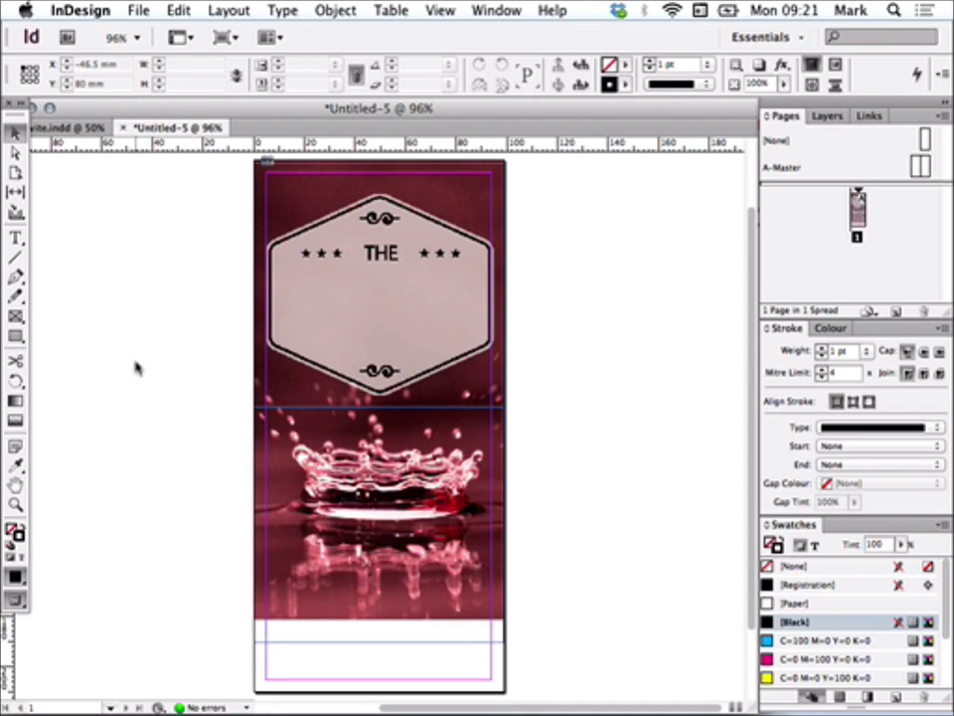
# Create a text frame about 81 by 19 mm inside the hexagon below THE and enter TEMPEST in it.
pyautogui.press('super+equal')
pyautogui.press('super+equal')
pyautogui.press('super+equal')
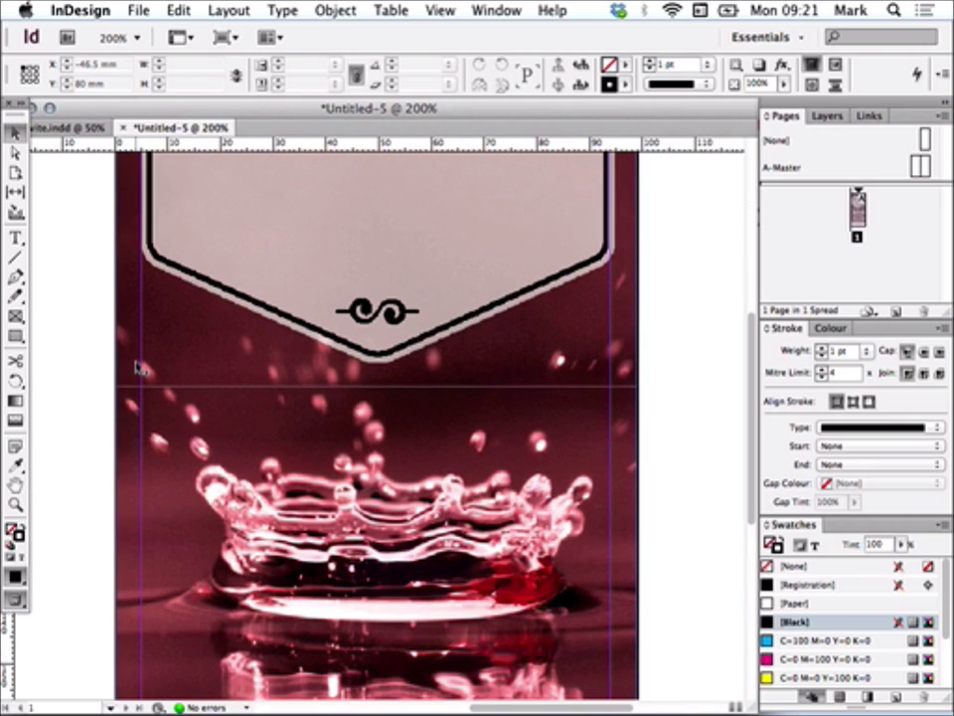
pyautogui.scroll(1, 753, 376)
pyautogui.scroll(10, 747, 288)
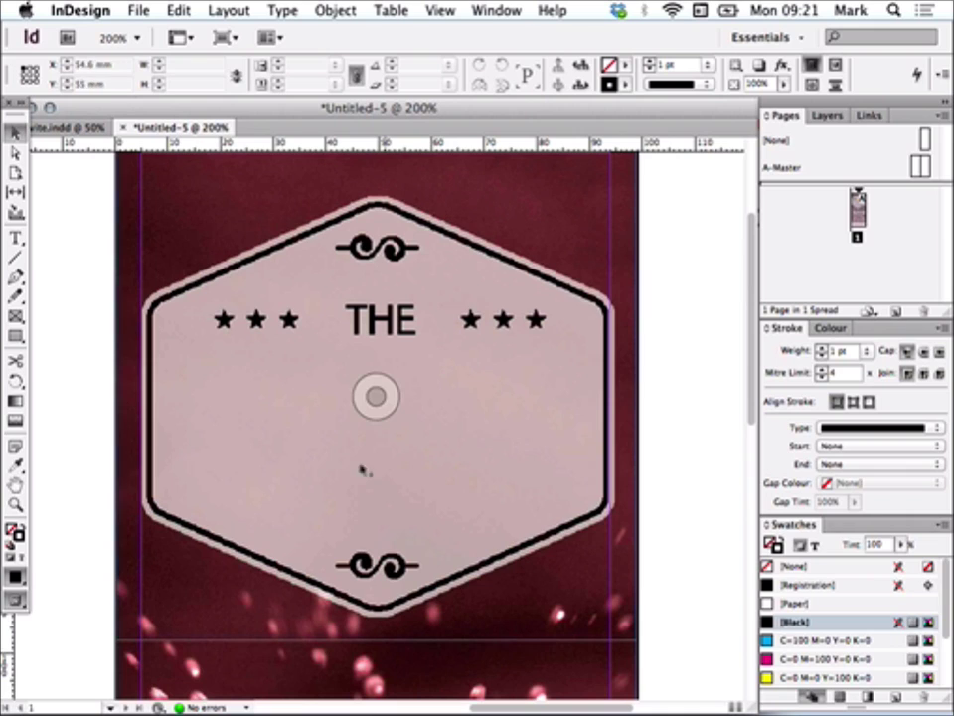
pyautogui.click(16, 240)
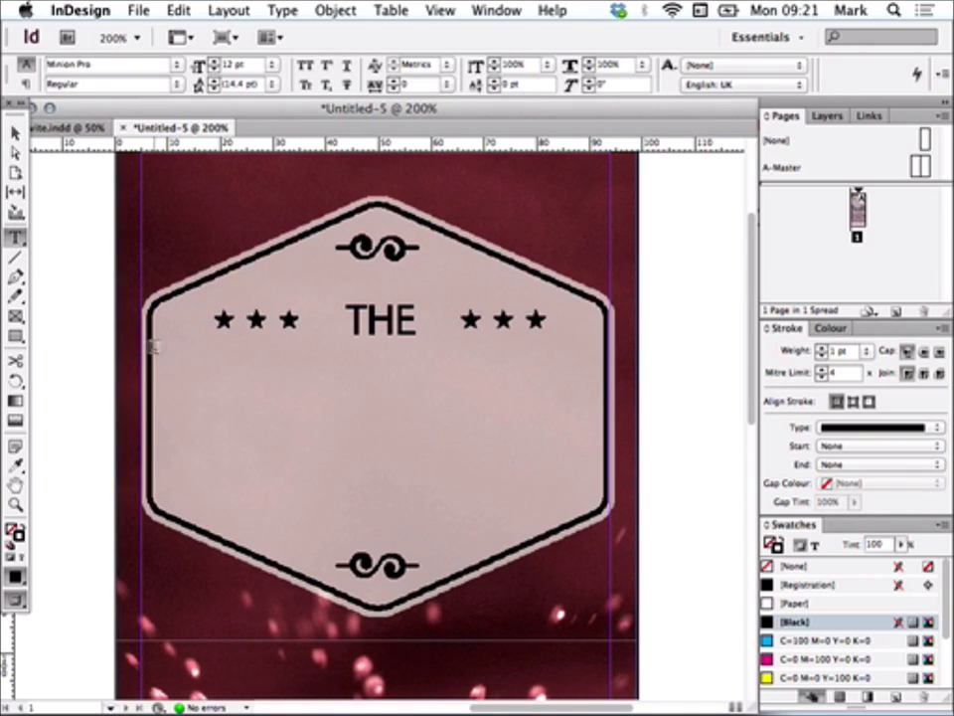
pyautogui.moveTo(164, 353); pyautogui.dragTo(591, 447)
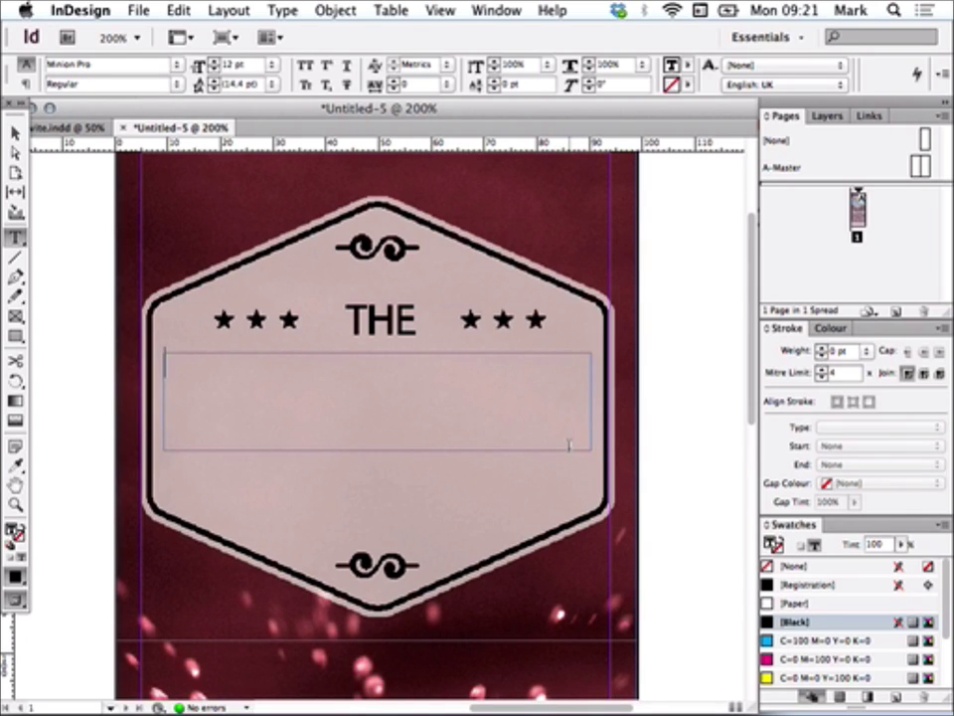
pyautogui.write('TEMPEST')
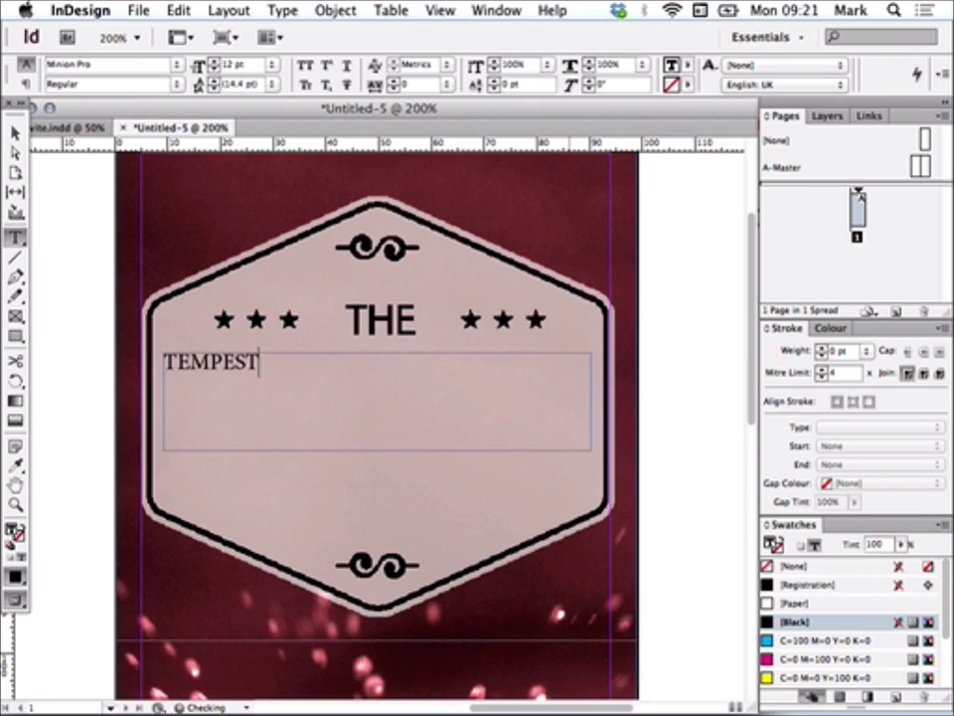
# Set the whole word TEMPEST in Trajan Pro Bold.
pyautogui.press('super+a')
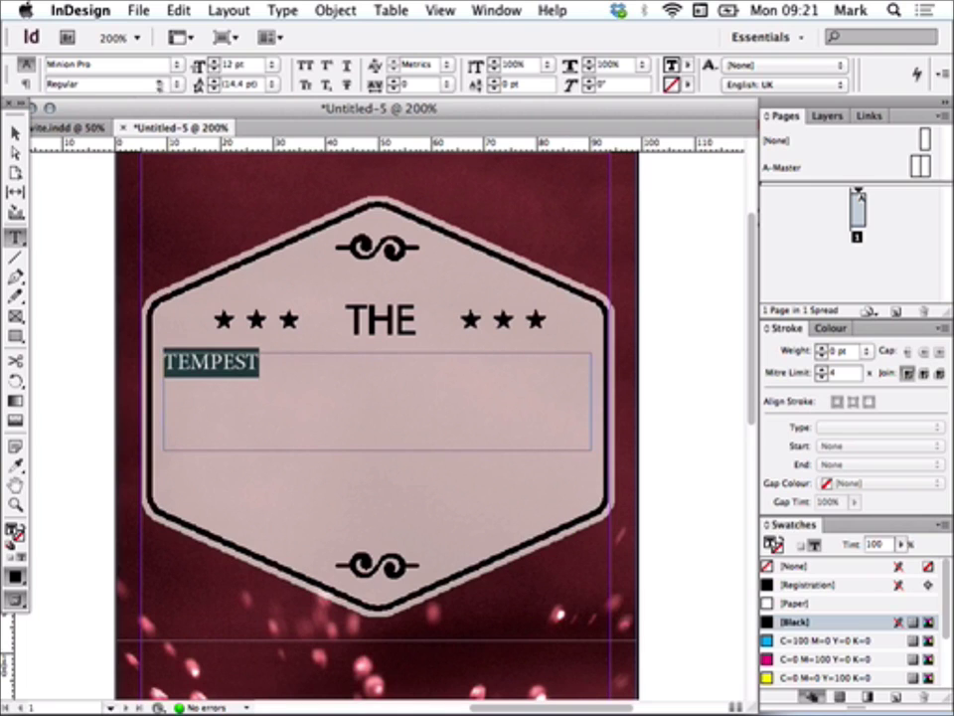
pyautogui.click(177, 63)
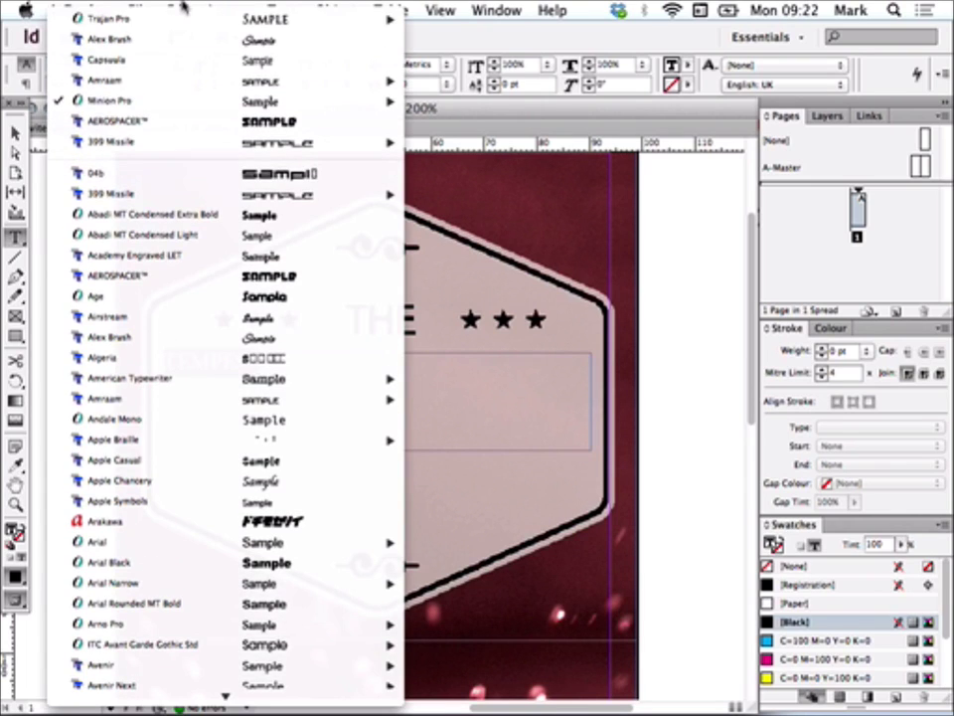
pyautogui.moveTo(189, 18)
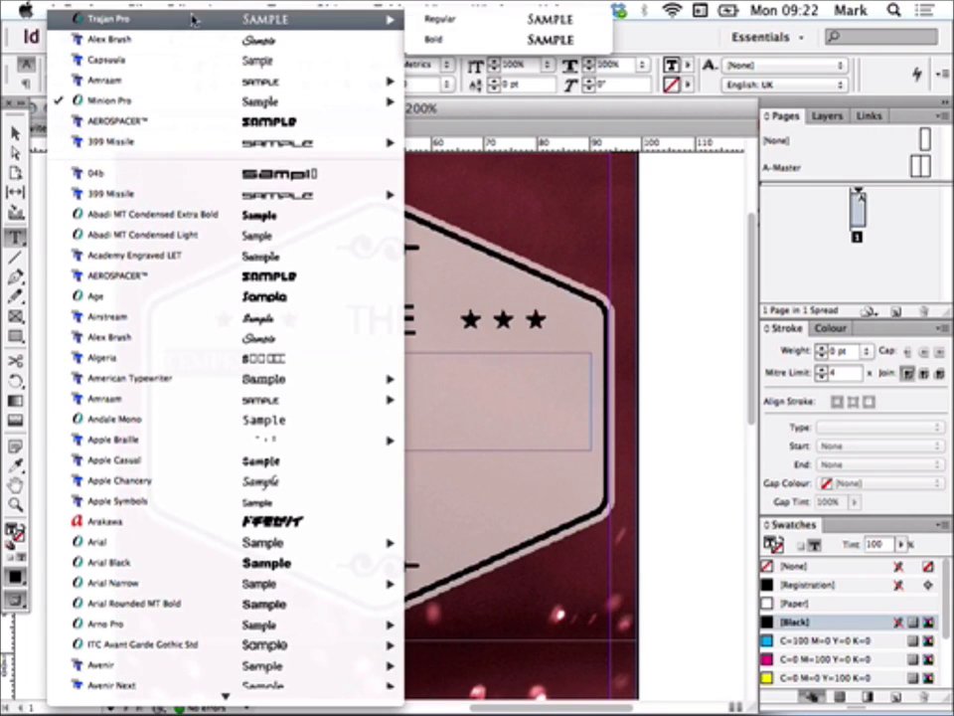
pyautogui.click(460, 42)
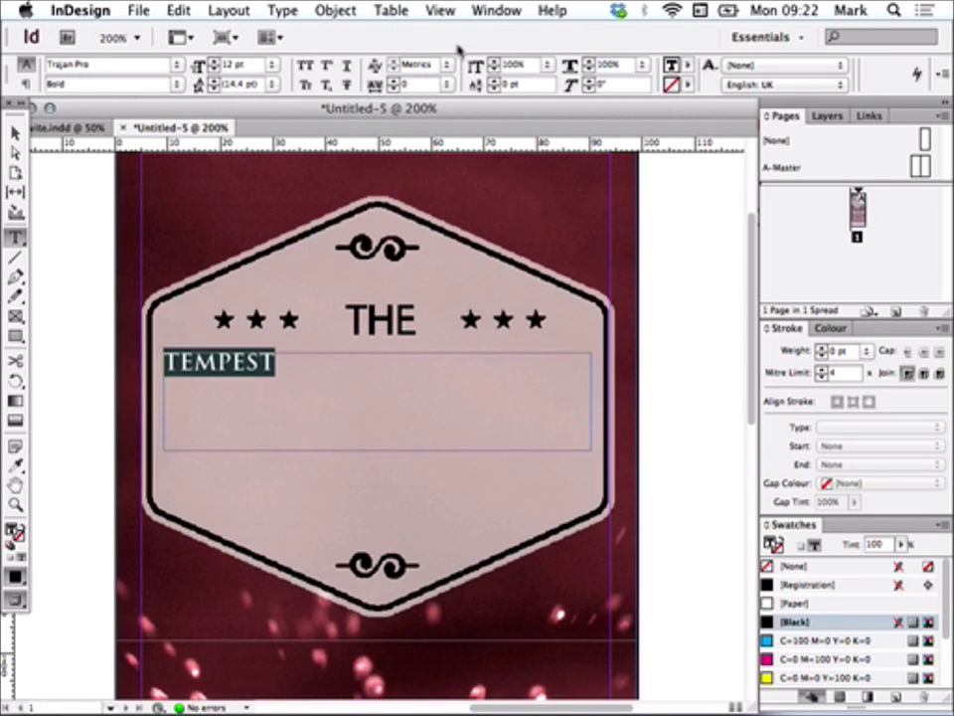
# Enlarge the TEMPEST text to 46 pt so it fills the width of its frame.
pyautogui.press('super+shift+period')
pyautogui.press('super+shift+period')
pyautogui.press('super+shift+period')
pyautogui.press('super+shift+period')
pyautogui.press('super+shift+period')
pyautogui.press('super+shift+period')
pyautogui.press('super+shift+period')
pyautogui.press('super+shift+period')
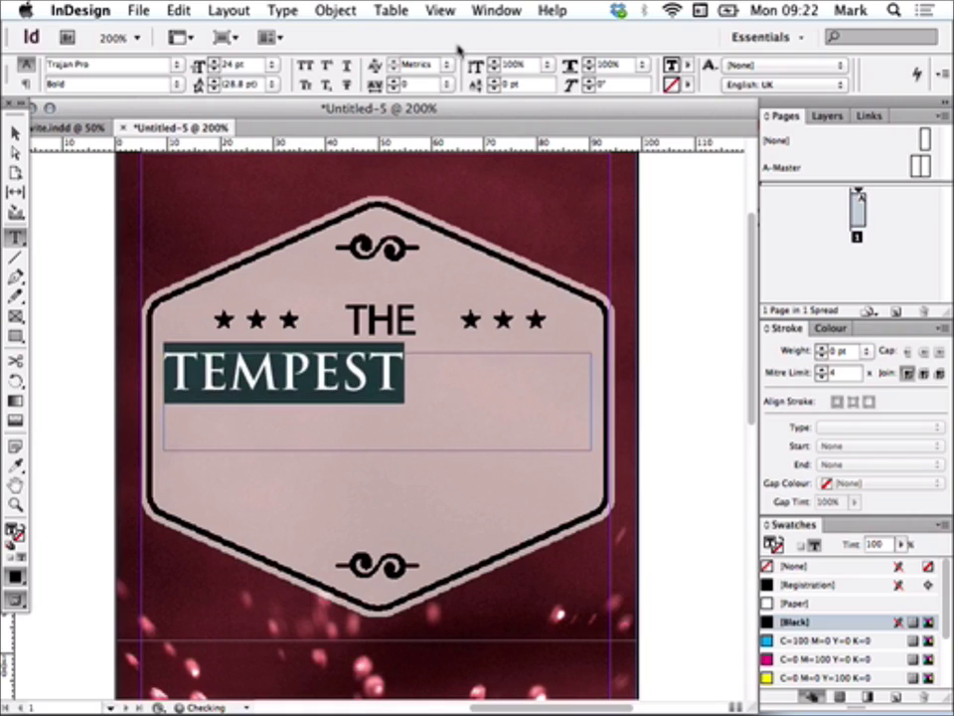
pyautogui.press('super+shift+period')
pyautogui.press('super+shift+period')
pyautogui.press('super+shift+period')
pyautogui.press('super+shift+period')
pyautogui.press('super+shift+period')
pyautogui.press('super+shift+period')
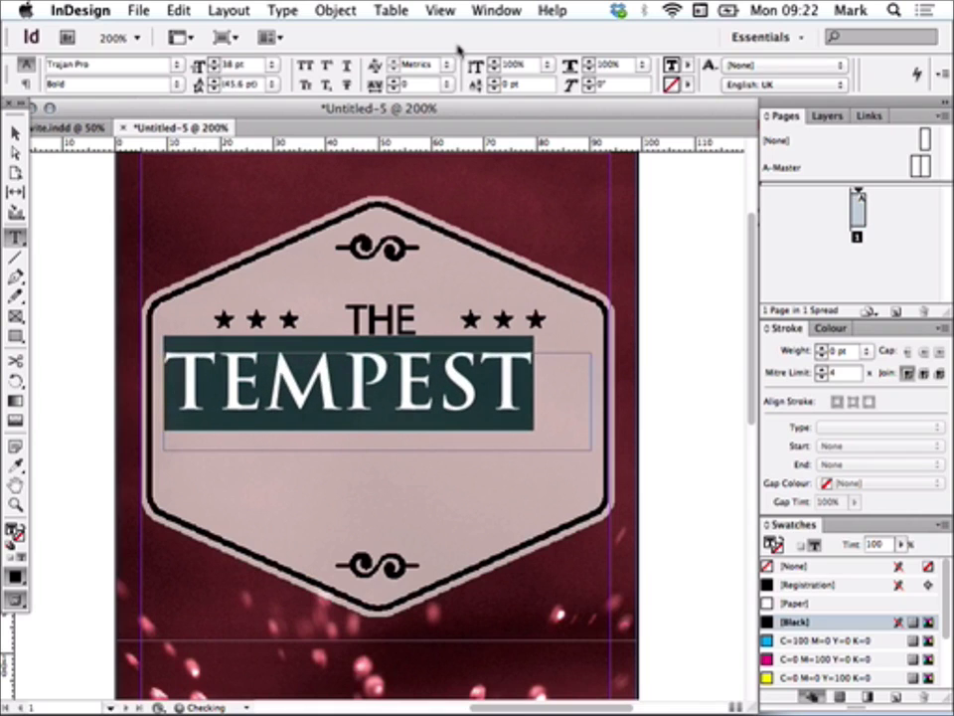
pyautogui.press('super+shift+period')
pyautogui.press('super+shift+period')
pyautogui.press('super+shift+period')
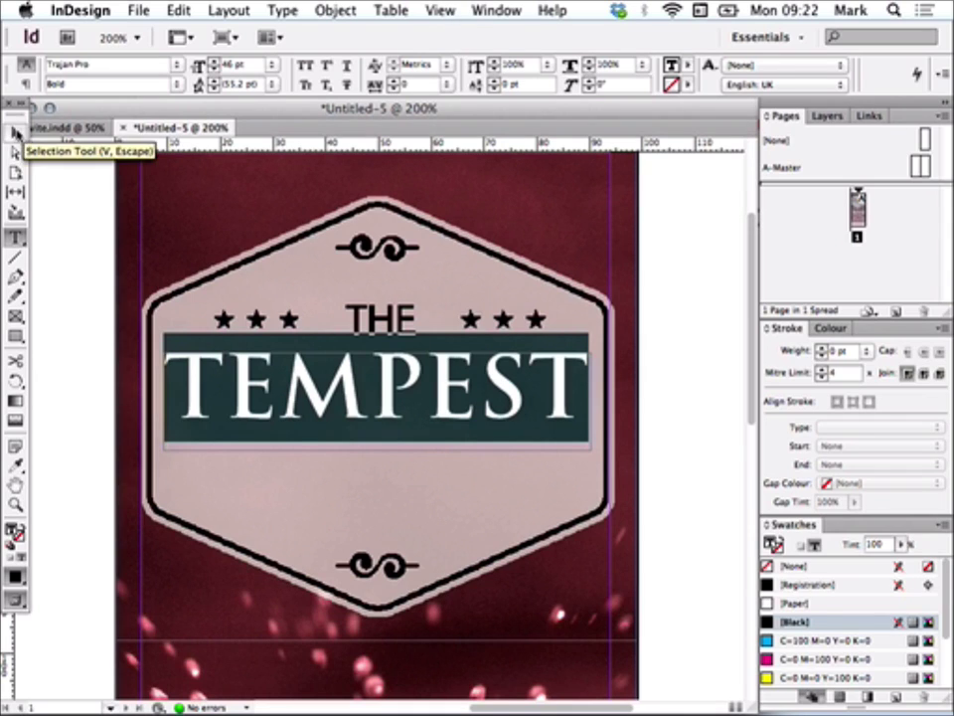
# Nudge the TEMPEST frame about 2 mm down and 0.5 mm to the right, and deselect it.
pyautogui.click(15, 132)
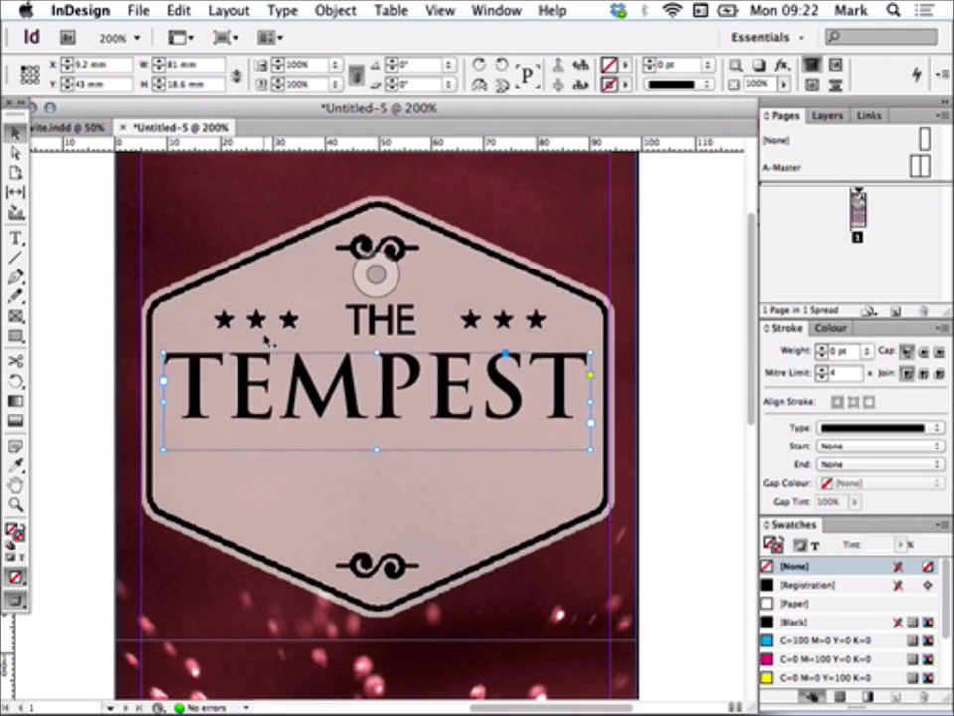
pyautogui.press('Down')
pyautogui.press('Down')
pyautogui.press('Down')
pyautogui.press('Down')
pyautogui.press('Right')
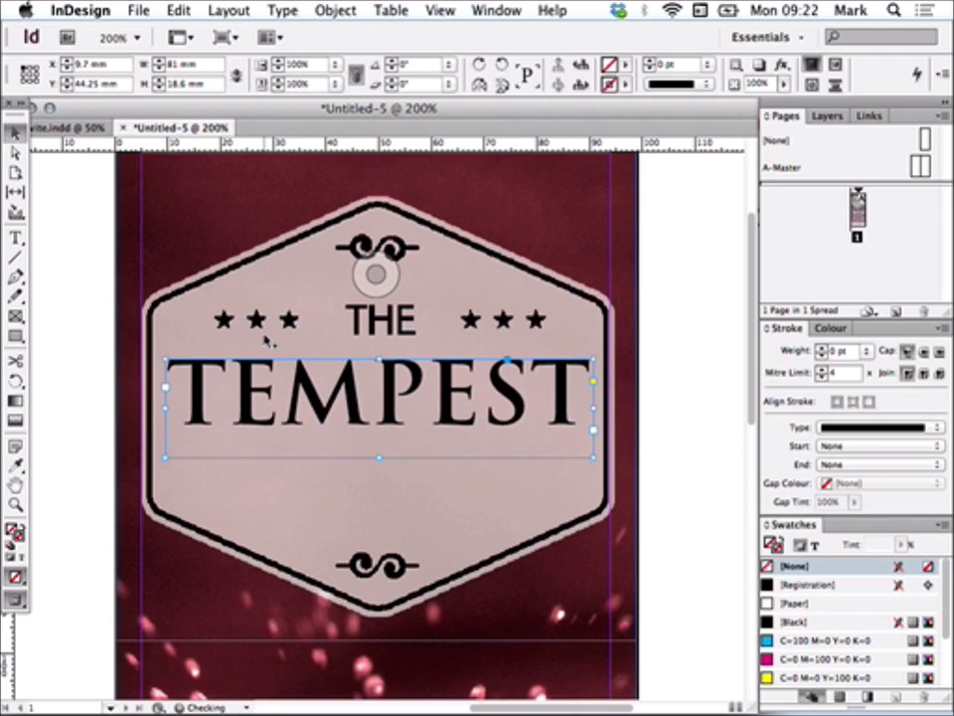
pyautogui.click(70, 309)
# Create a text frame about 78 by 9 mm below TEMPEST and enter William Shakespeare in it.
pyautogui.click(15, 239)
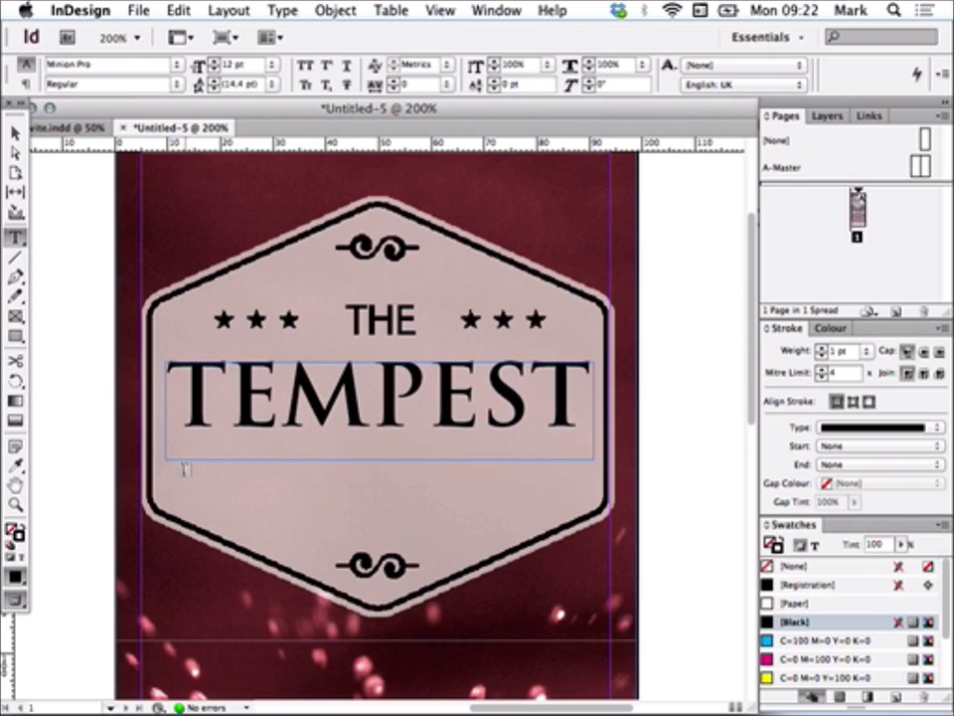
pyautogui.moveTo(183, 467); pyautogui.dragTo(594, 518)
pyautogui.write('Wi')
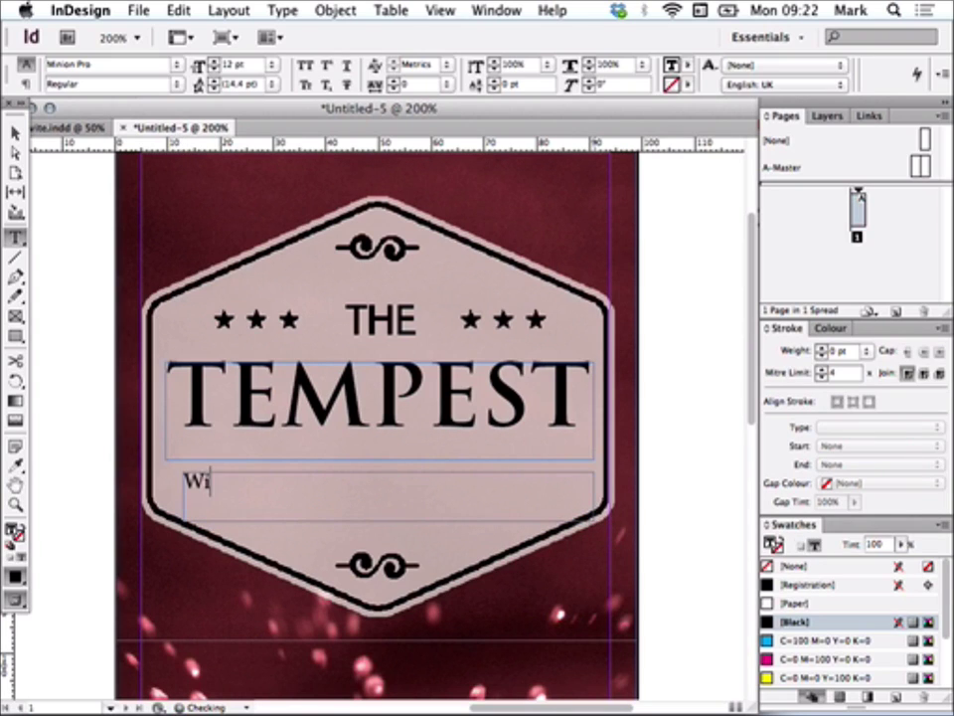
pyautogui.write('lliam Shakespeare')
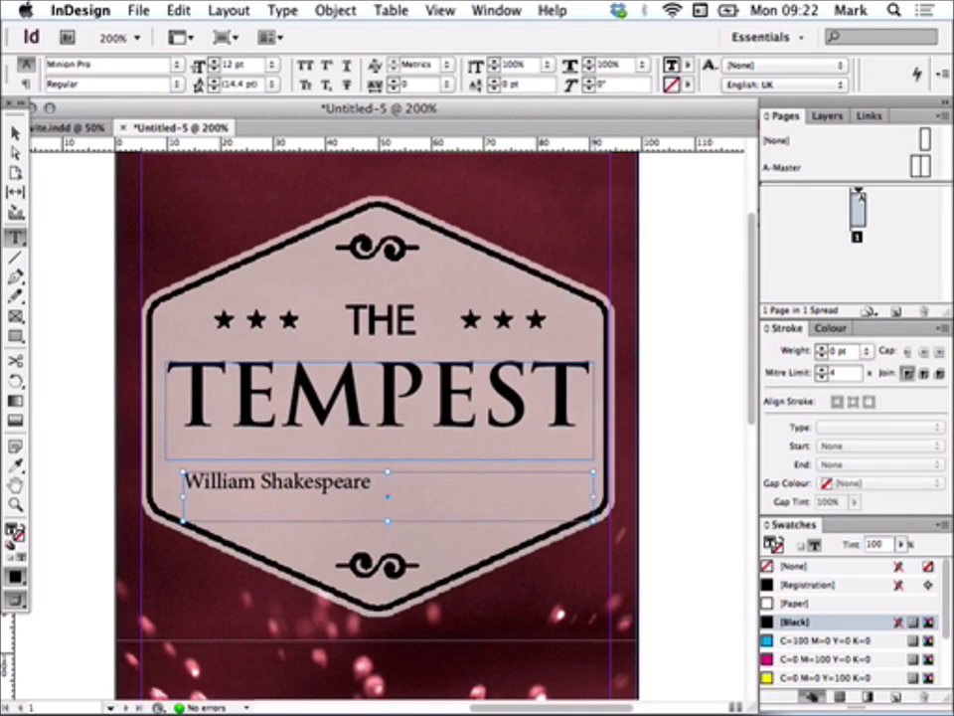
# Set the whole William Shakespeare line in the Alex Brush font.
pyautogui.press('super+a')
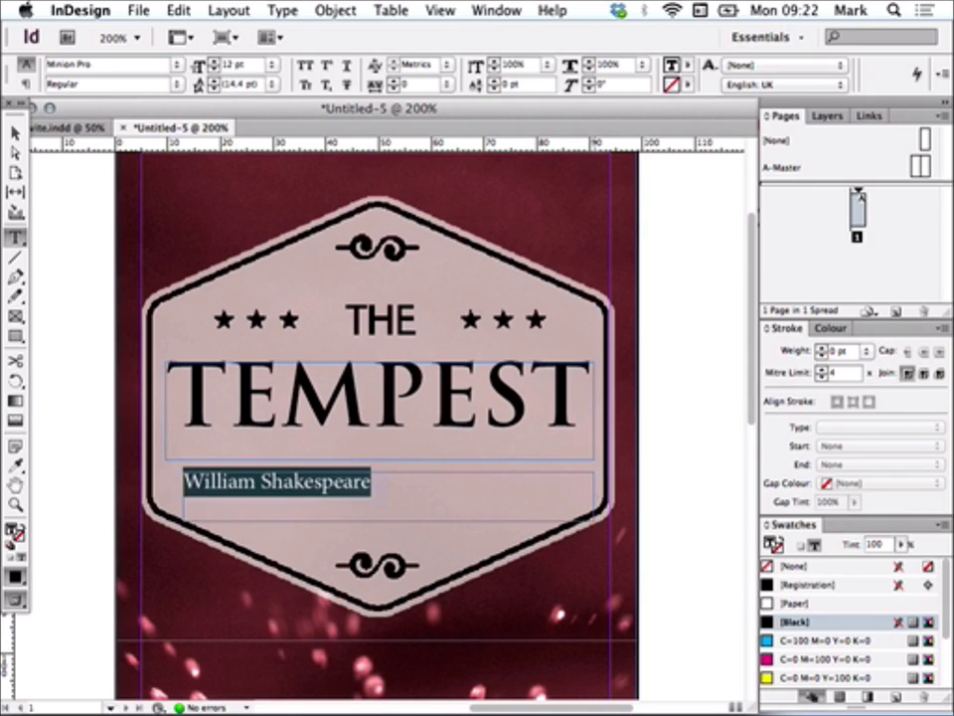
pyautogui.click(180, 65)
pyautogui.moveTo(181, 10)
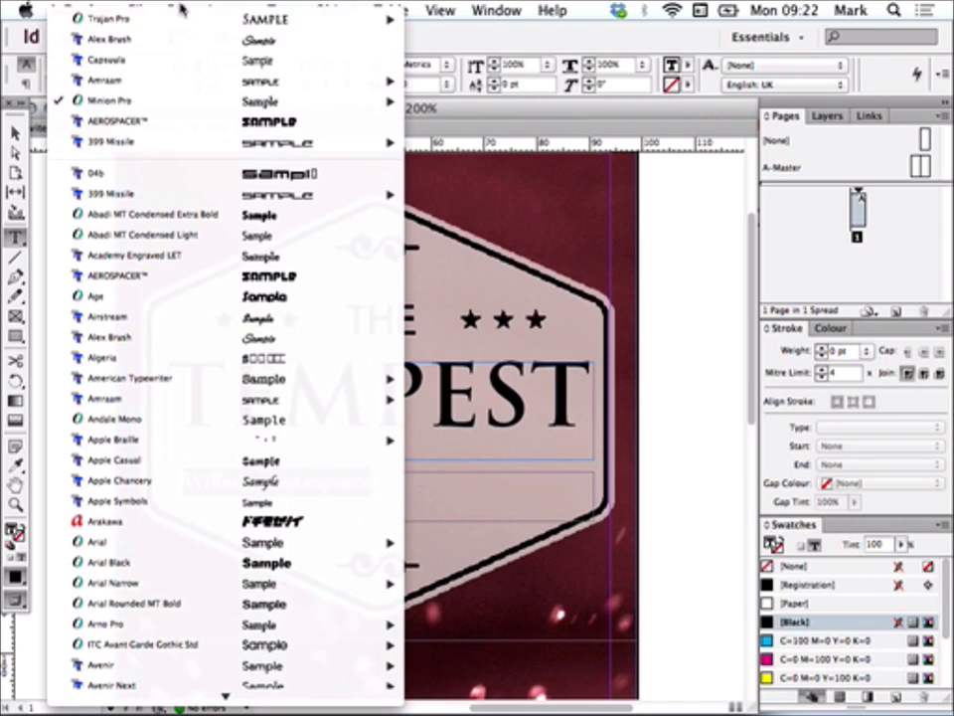
pyautogui.click(169, 40)
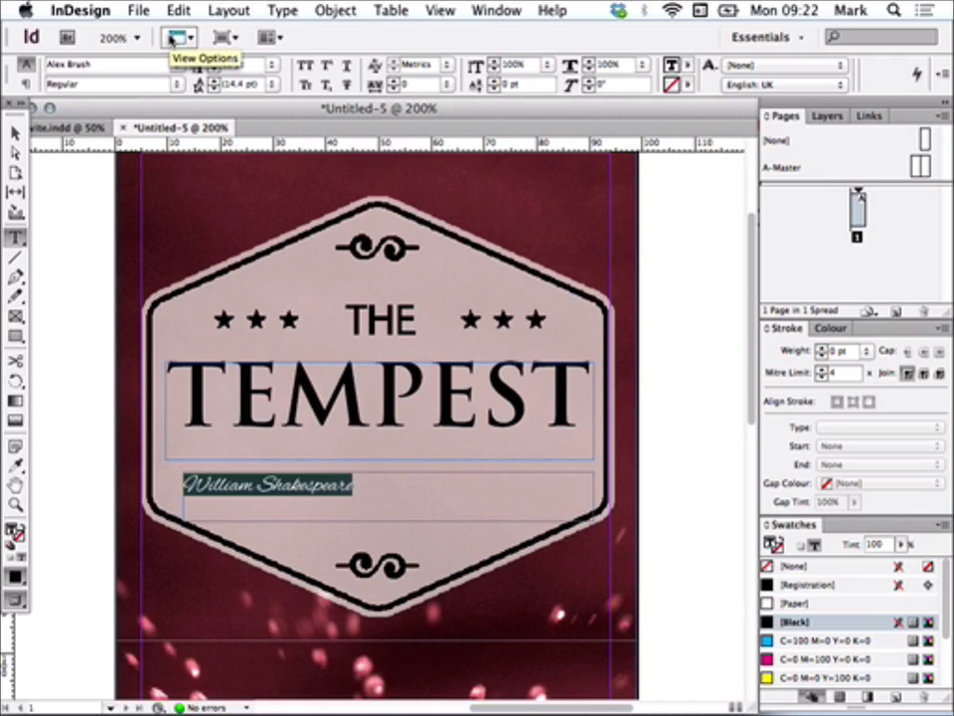
# Enlarge the William Shakespeare text to 26 pt.
pyautogui.press('super+shift+period')
pyautogui.press('super+shift+period')
pyautogui.press('super+shift+period')
pyautogui.press('super+shift+period')
pyautogui.press('super+shift+period')
pyautogui.press('super+shift+period')
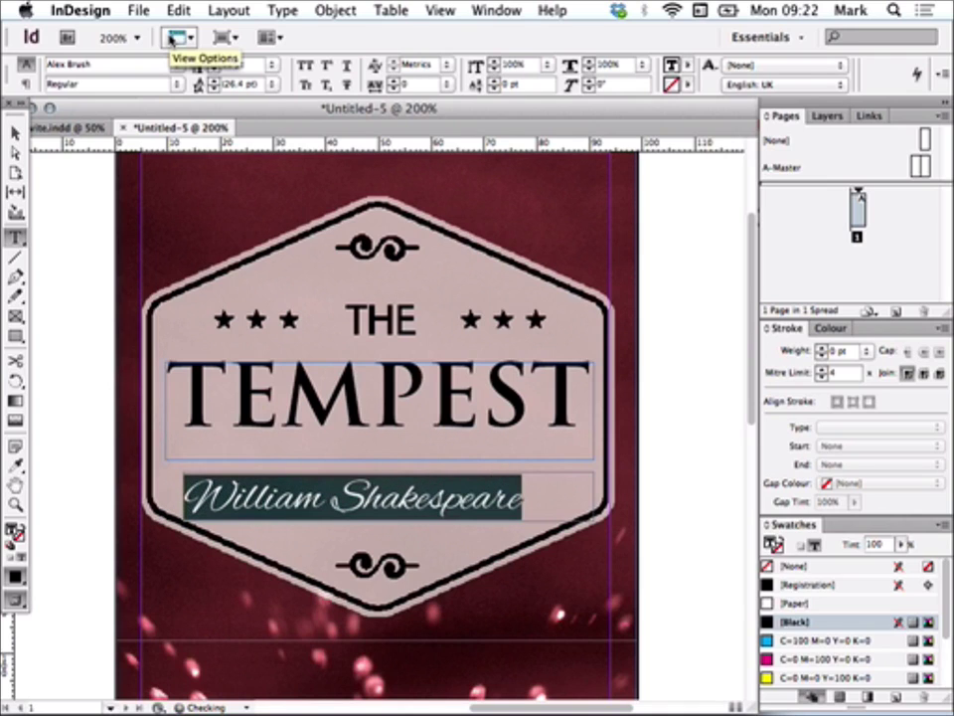
pyautogui.press('super+shift+period')
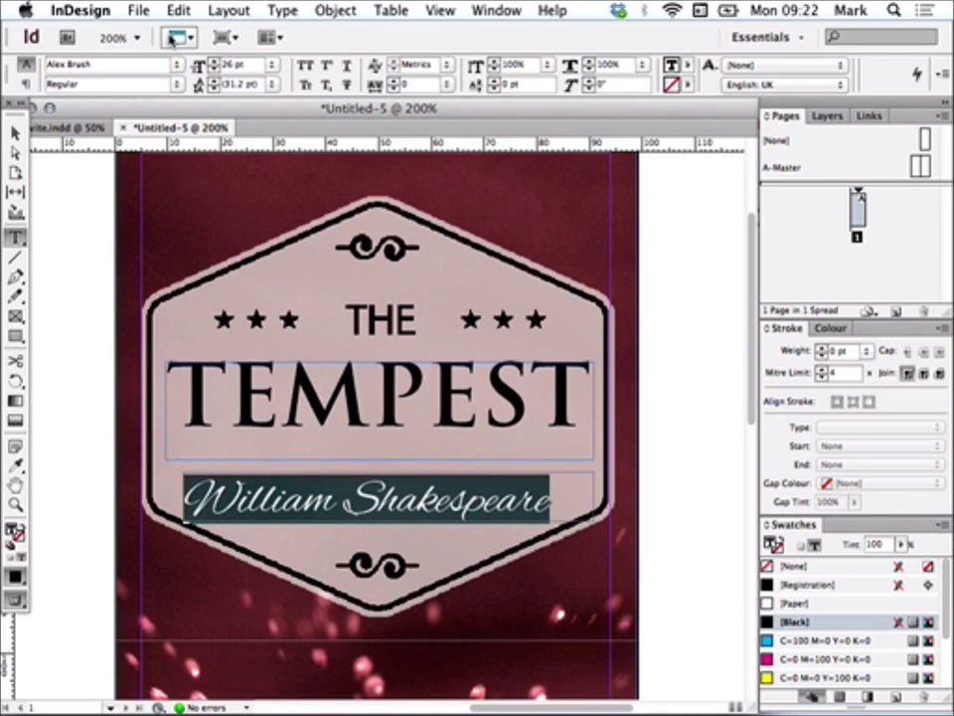
# Centre the William Shakespeare text horizontally within its frame.
pyautogui.press('Escape')
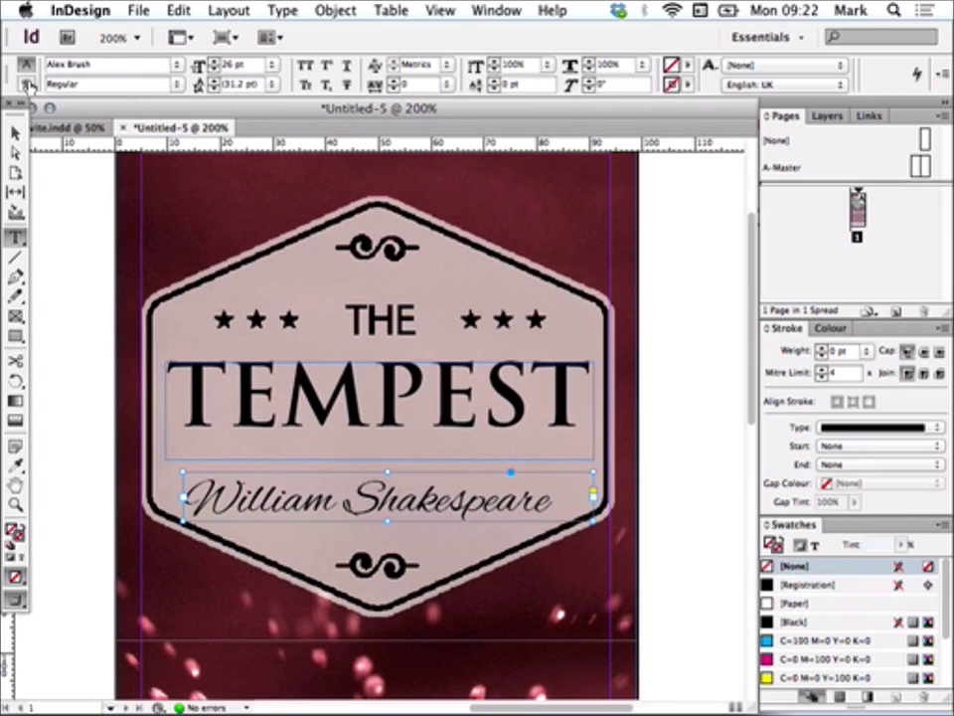
pyautogui.click(27, 85)
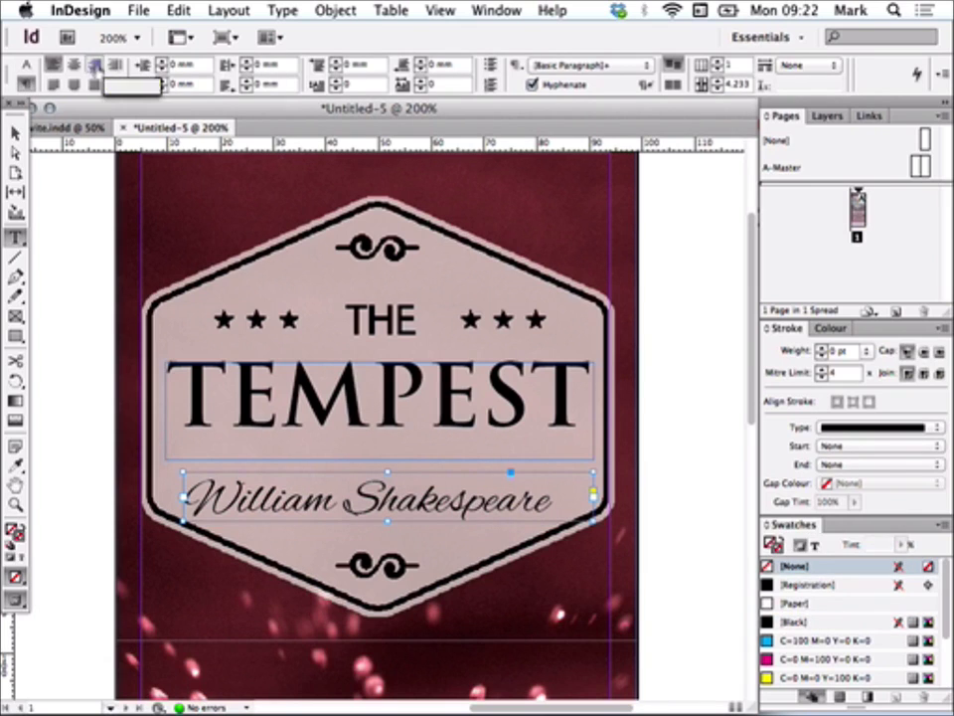
pyautogui.click(73, 66)
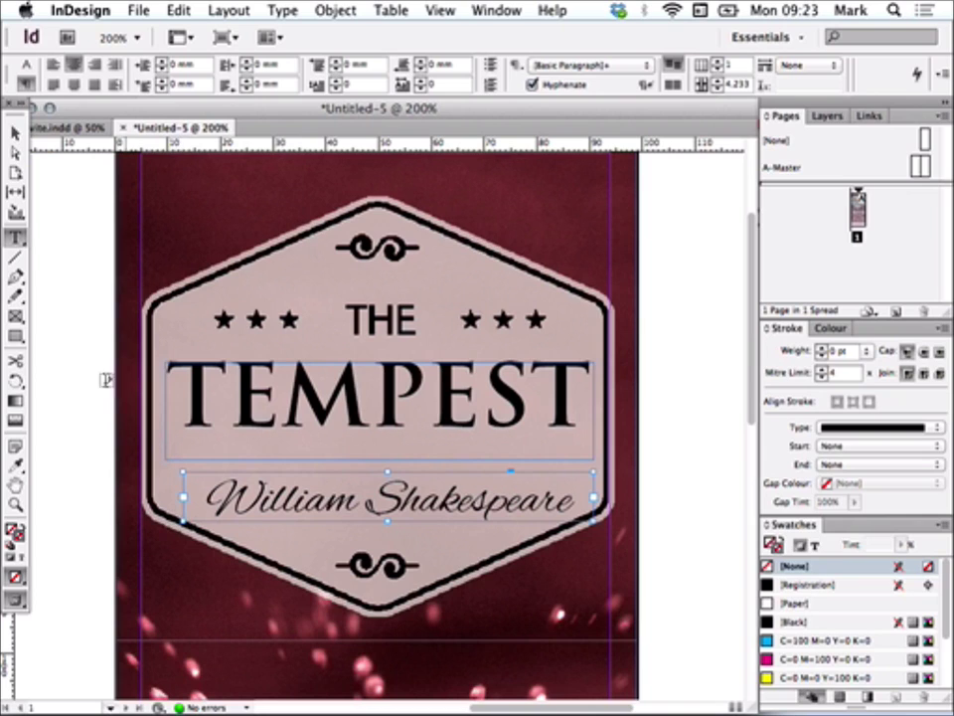
# Enlarge the William Shakespeare frame to 81 by 10.4 mm, aligning its left edge with the TEMPEST frame.
pyautogui.click(15, 131)
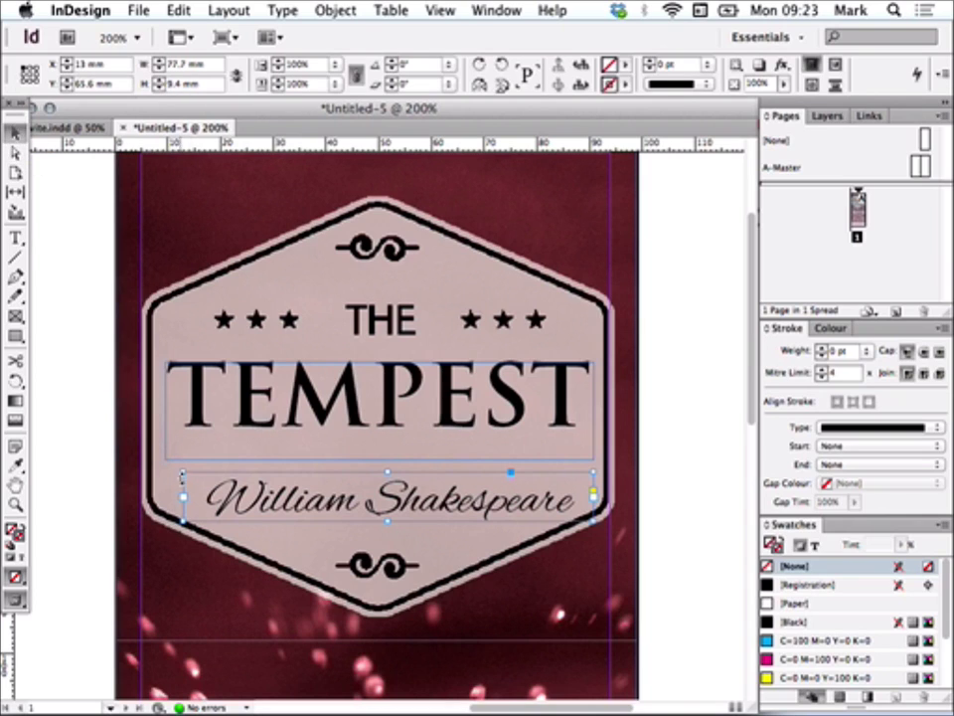
pyautogui.moveTo(183, 472); pyautogui.dragTo(166, 465)
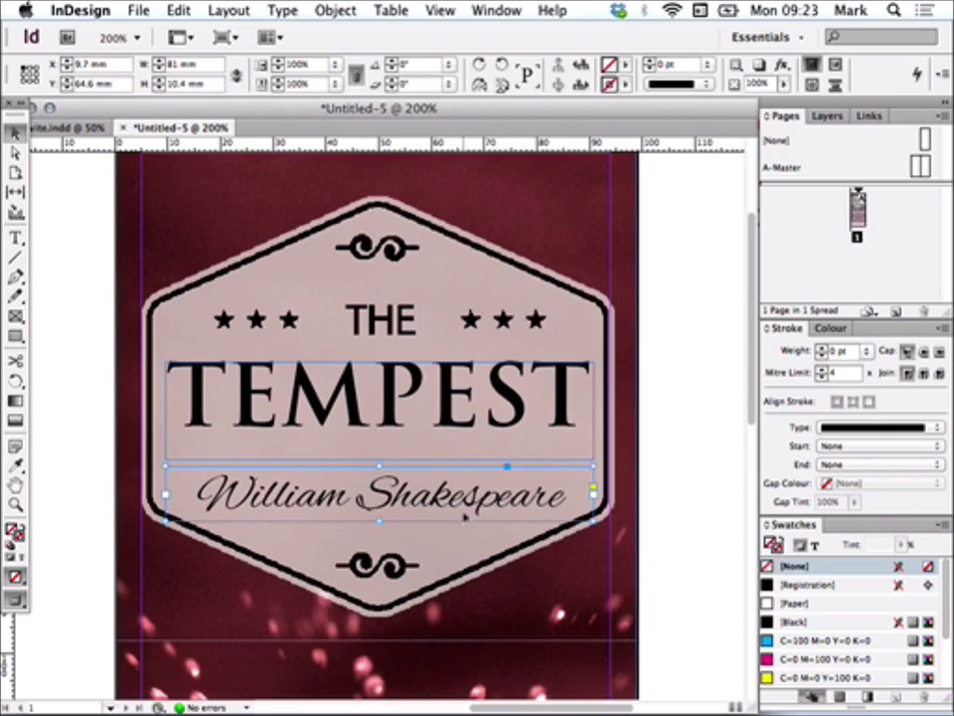
# Try nudging the William Shakespeare frame down to Y 65.85 mm and the TEMPEST frame down to Y 45 mm.
pyautogui.press('Down')
pyautogui.press('Down')
pyautogui.press('Down')
pyautogui.press('Down')
pyautogui.press('Down')
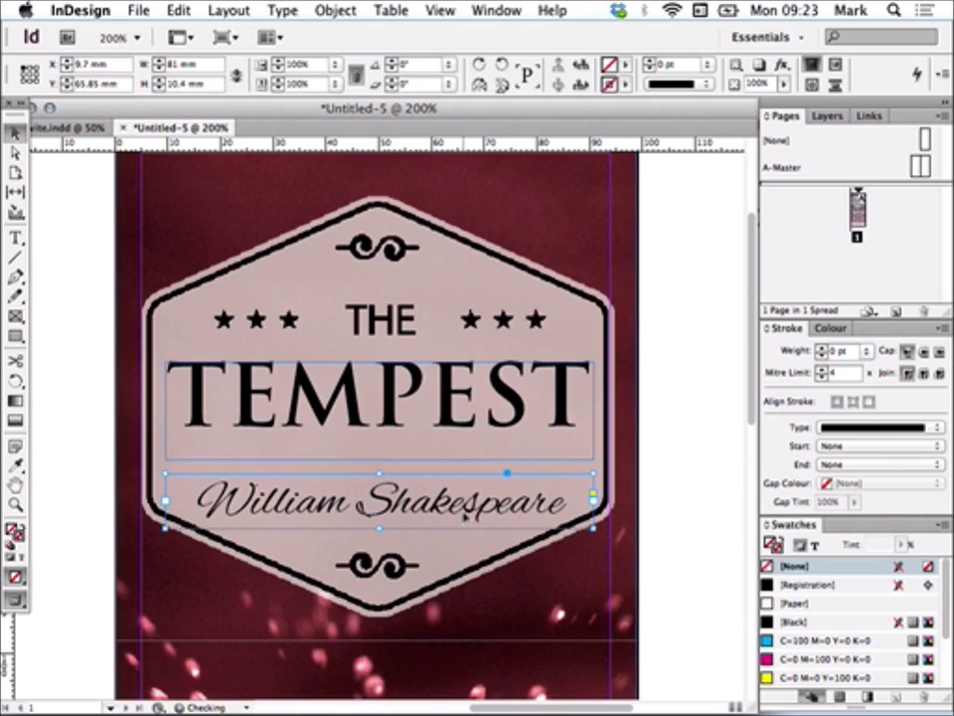
pyautogui.click(416, 411)
pyautogui.press('Down')
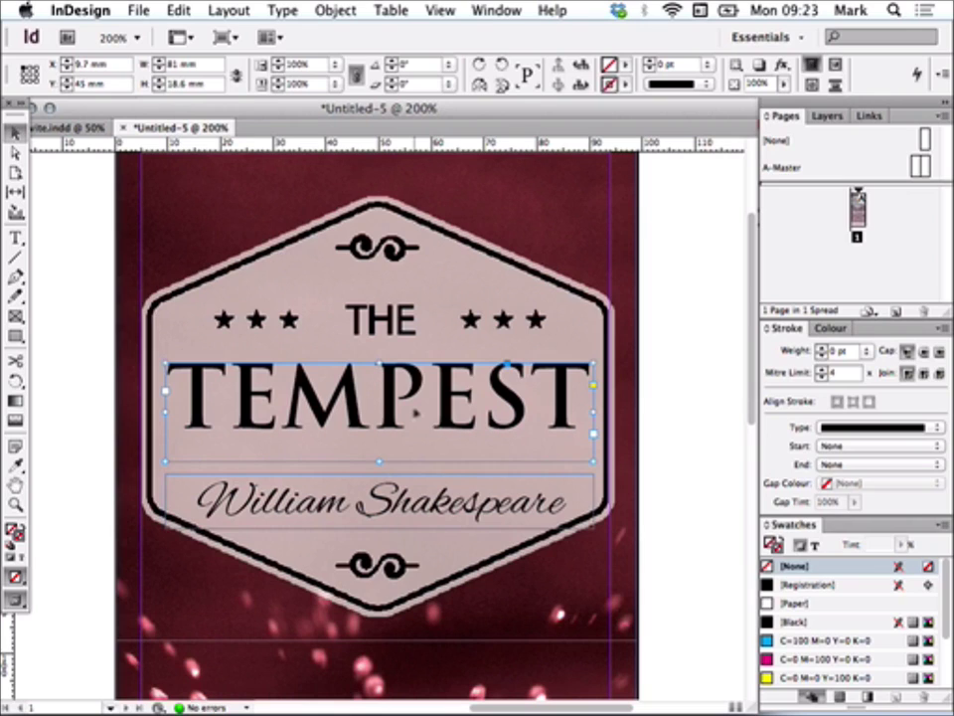
# Move the William Shakespeare frame up to Y 63.6 mm, closer to the TEMPEST title.
pyautogui.click(397, 502)
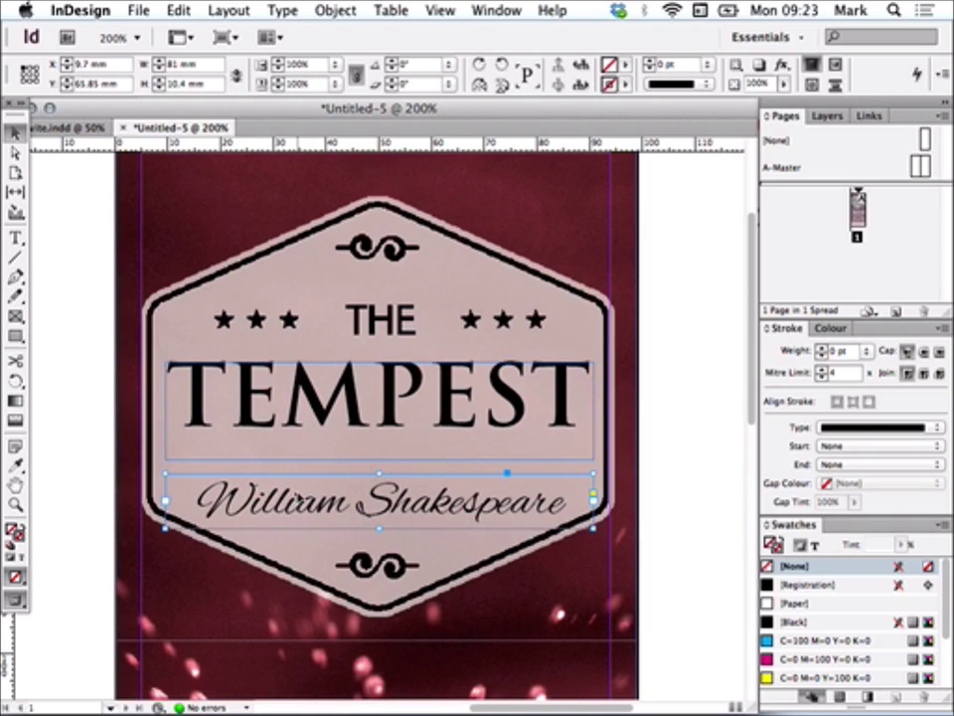
pyautogui.press('Up')
pyautogui.press('Up')
pyautogui.press('Up')
pyautogui.press('Up')
pyautogui.press('Up')
pyautogui.press('Up')
pyautogui.press('Up')
pyautogui.press('Up')
pyautogui.press('Up')
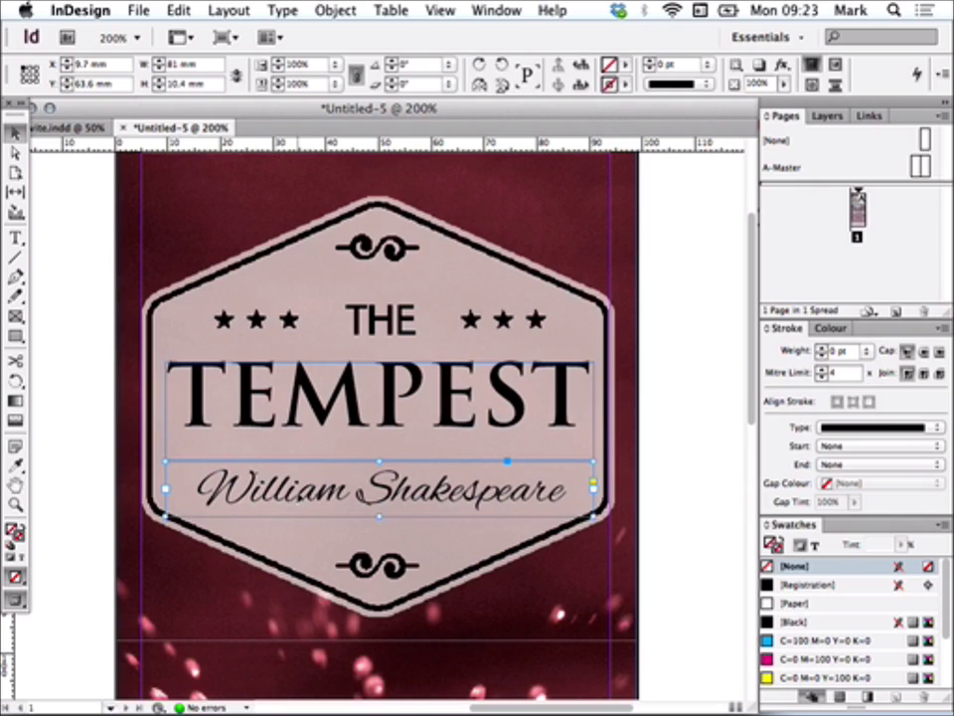
# Switch the screen mode to Preview and check the finished heading with nothing selected.
pyautogui.click(17, 599)
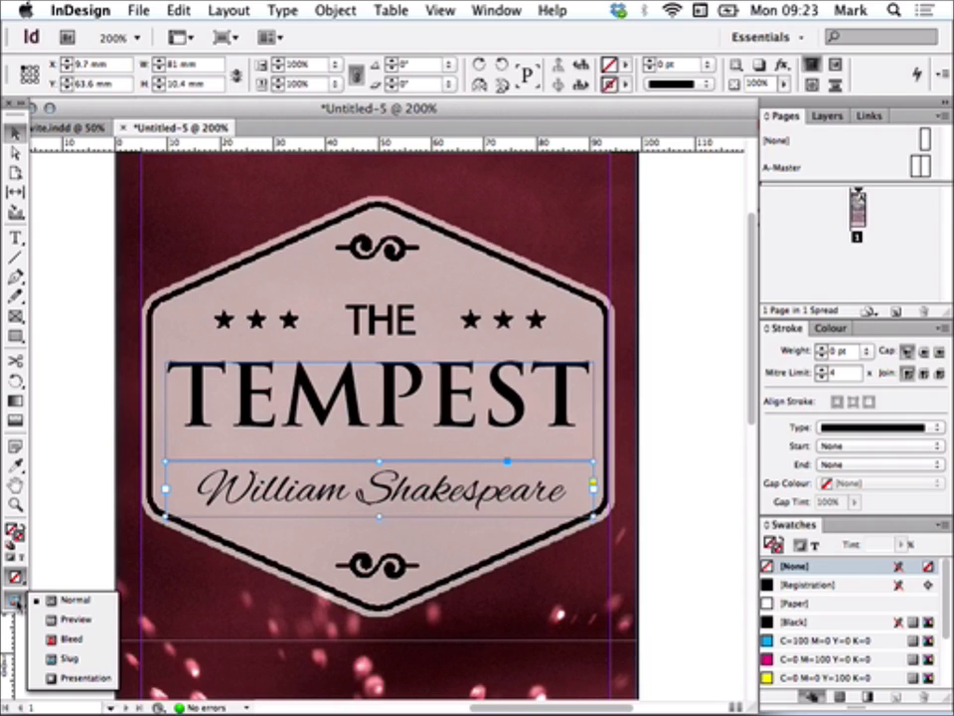
pyautogui.click(75, 620)
pyautogui.click(67, 595)
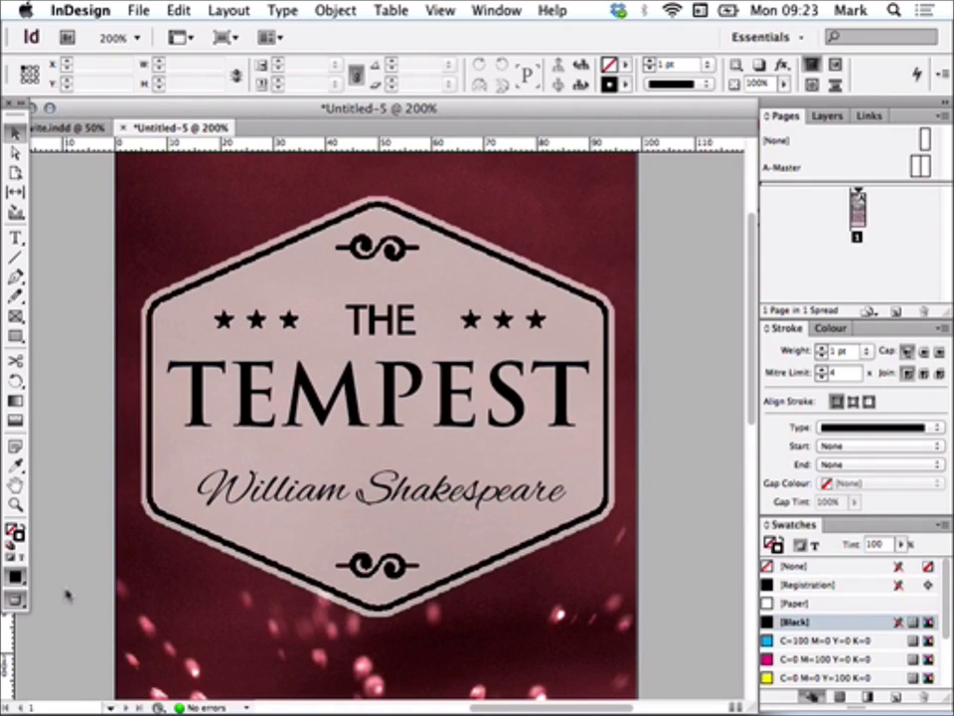
pyautogui.press('super+minus')
pyautogui.press('super+minus')
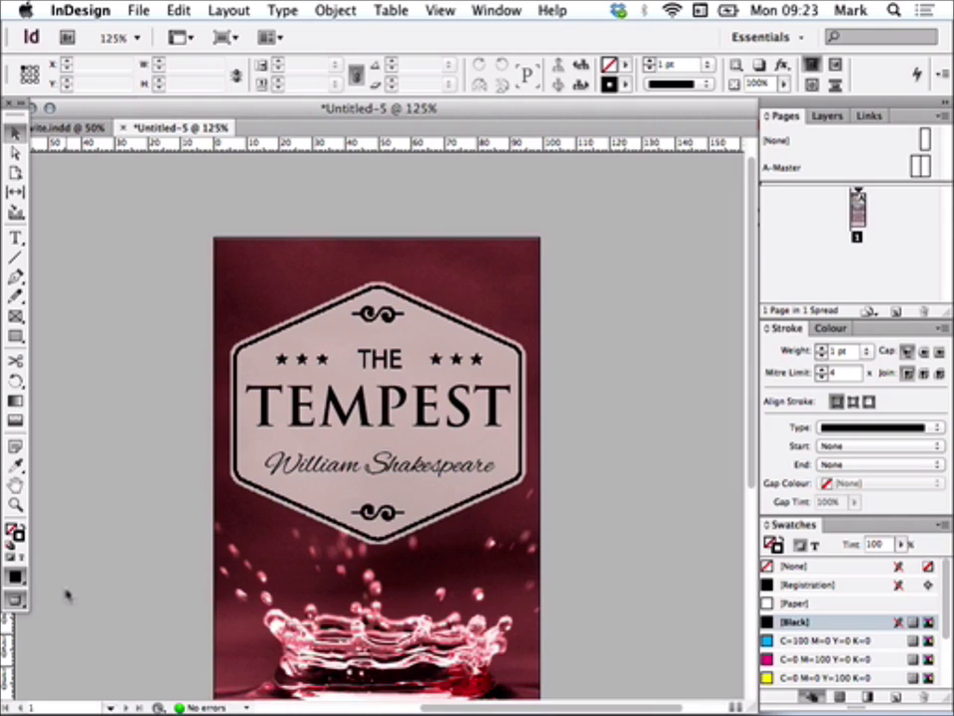
# Add a text frame above the hexagon reading "You are invited to the school drama production of".
pyautogui.scroll(-3, 155, 517)
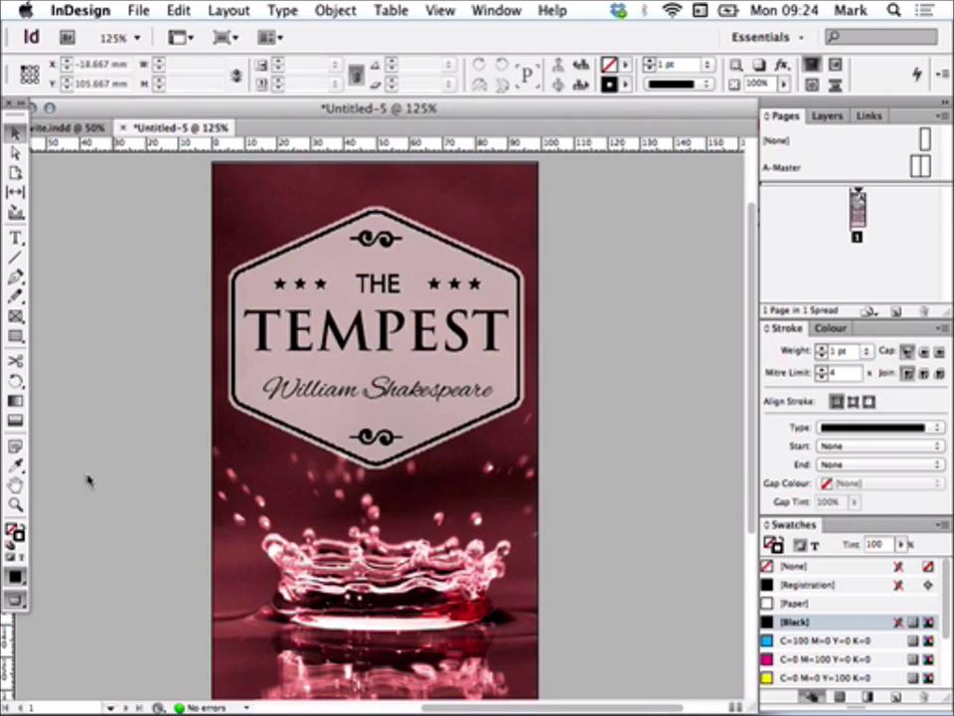
pyautogui.press('t')
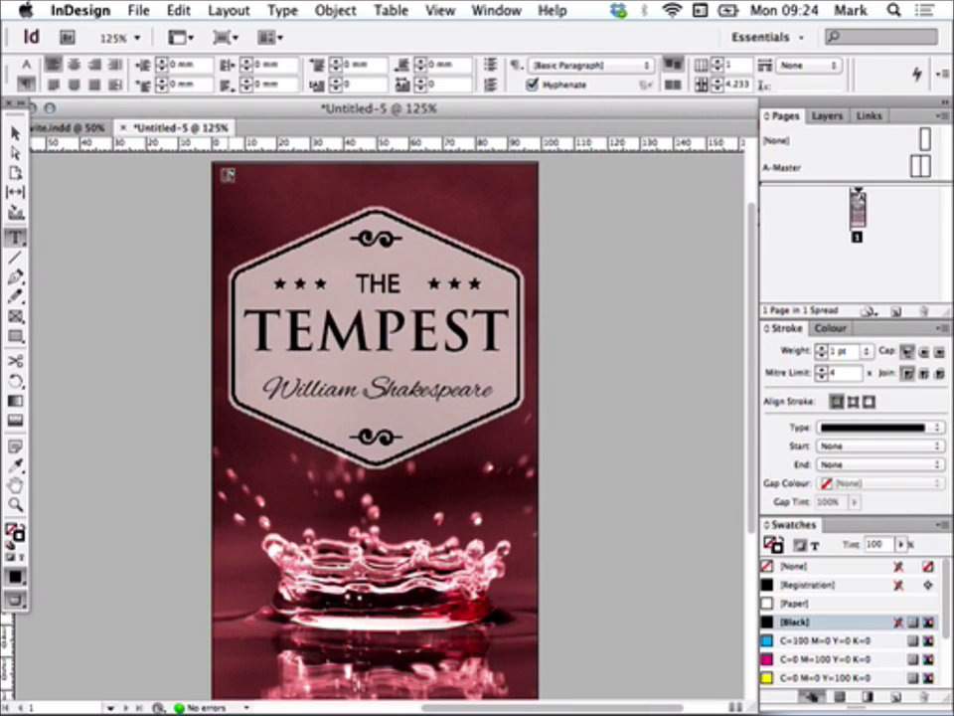
pyautogui.moveTo(229, 180); pyautogui.dragTo(524, 202)
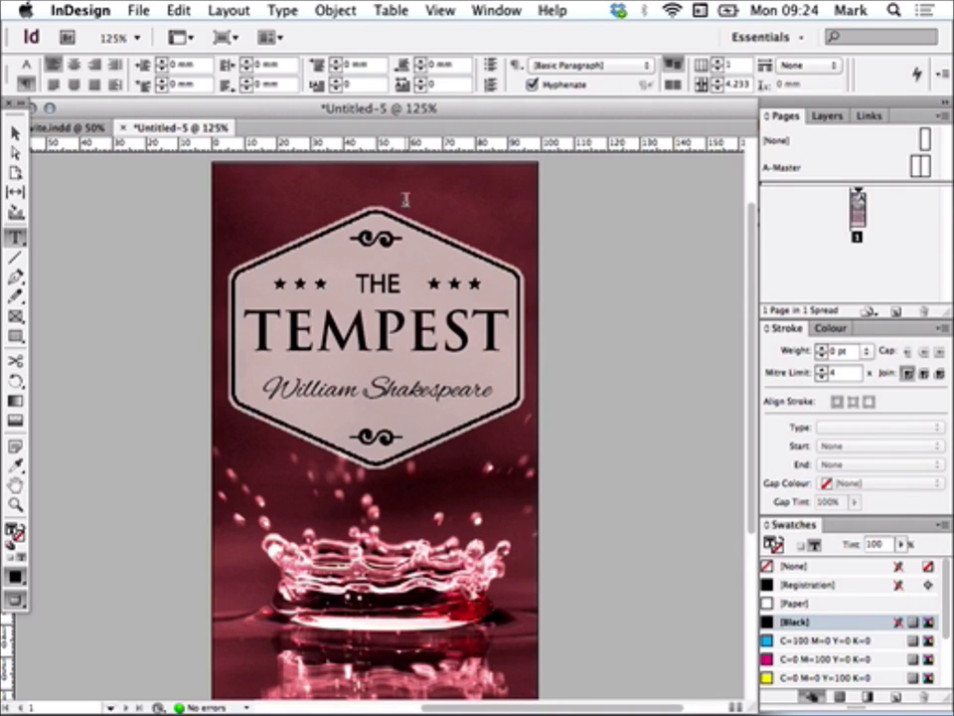
pyautogui.write('Tou are invited to the school drama production of')
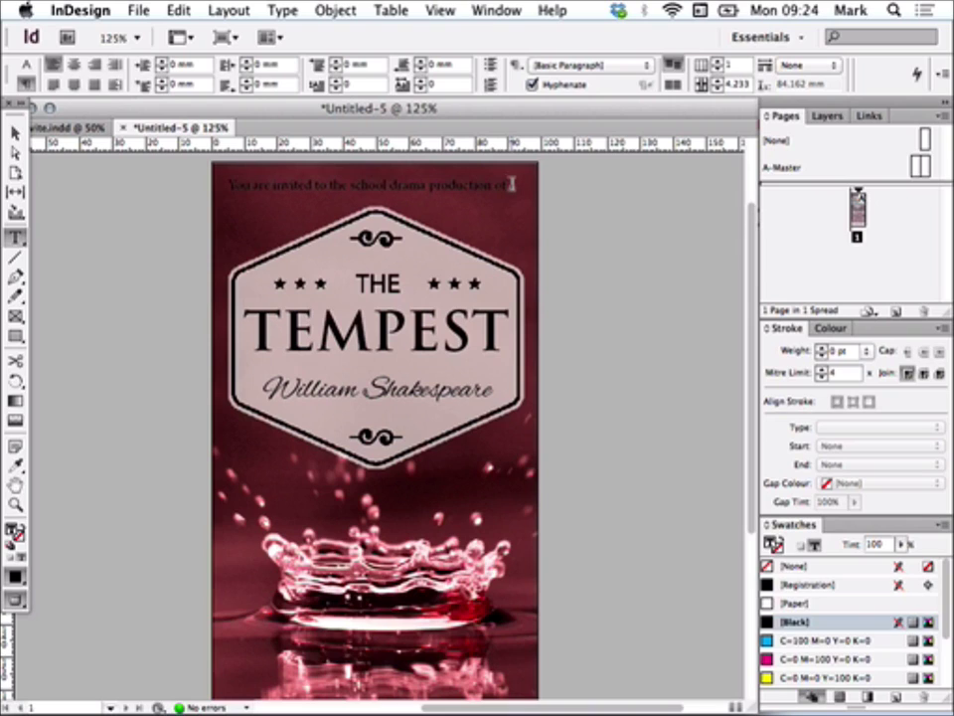
# Format the invitation line above the hexagon in Trajan Pro Regular at 8 pt so it fits on one line.
pyautogui.moveTo(511, 183); pyautogui.dragTo(228, 185)
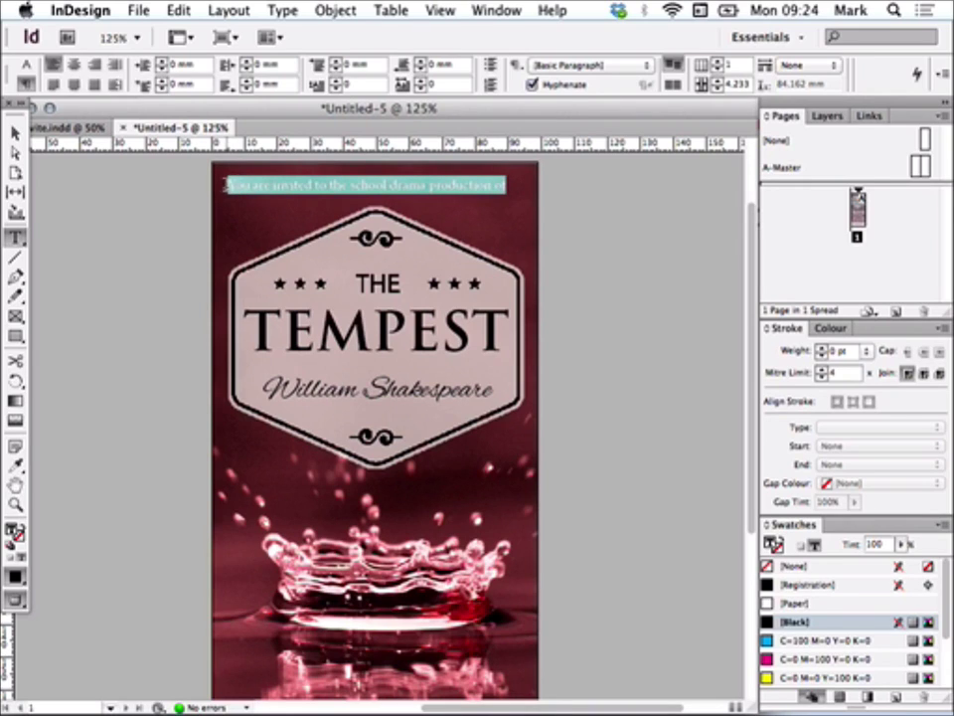
pyautogui.click(22, 64)
pyautogui.click(136, 60)
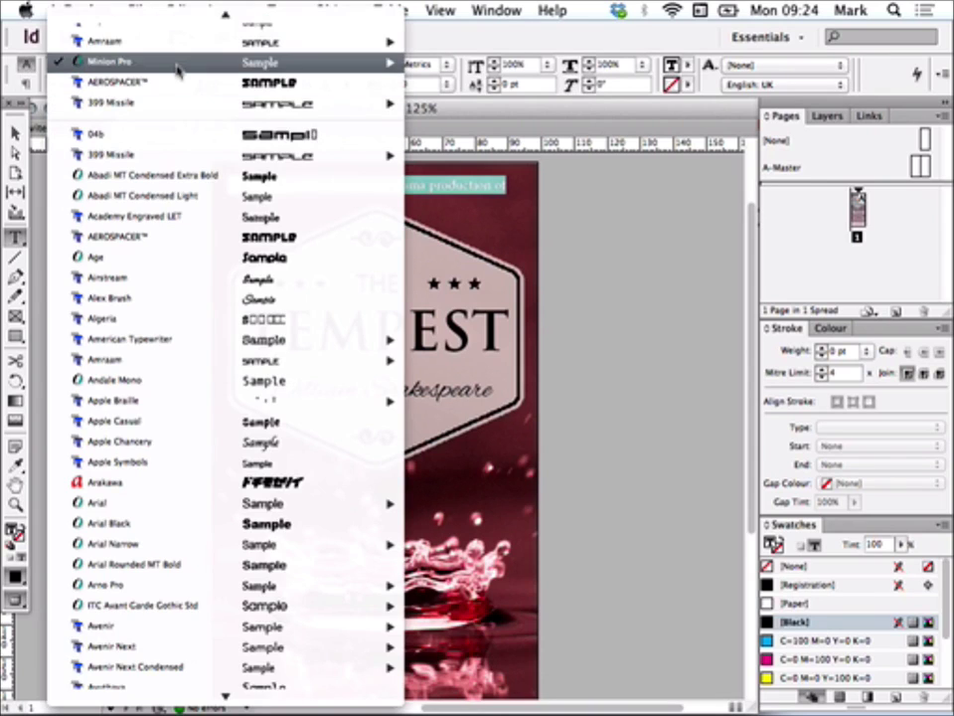
pyautogui.moveTo(177, 40)
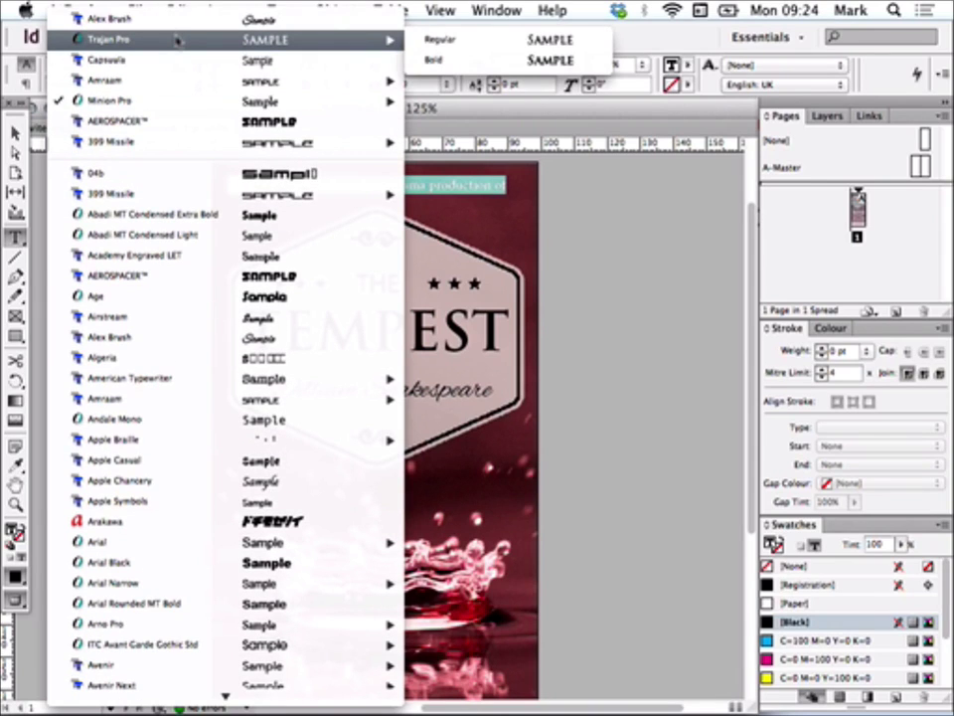
pyautogui.click(432, 42)
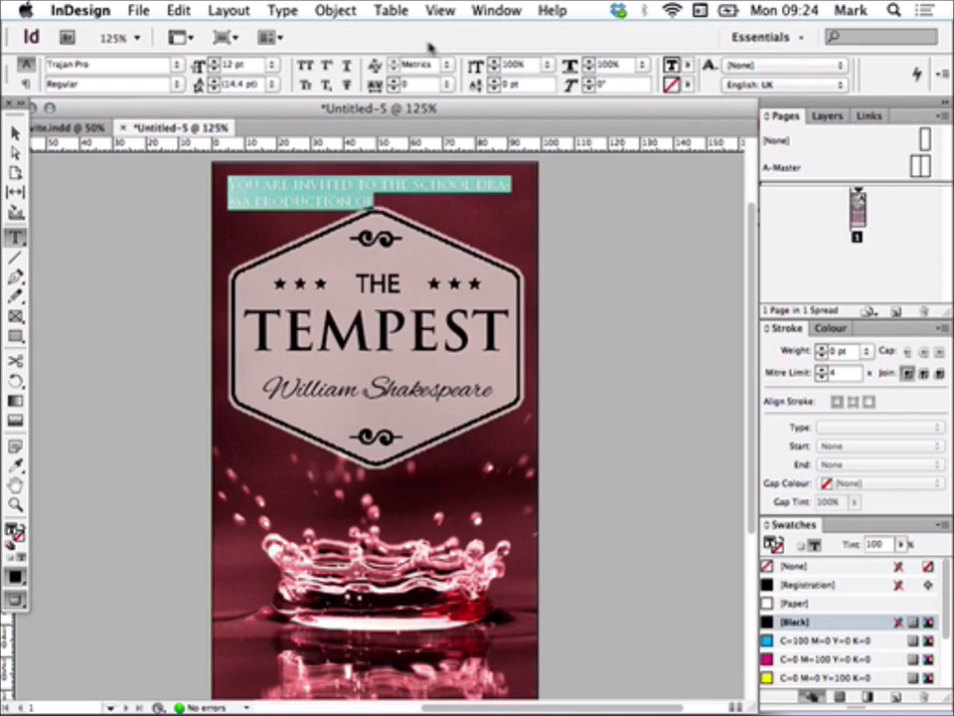
pyautogui.press('super+shift+comma')
pyautogui.press('super+shift+comma')
pyautogui.press('super+shift+comma')
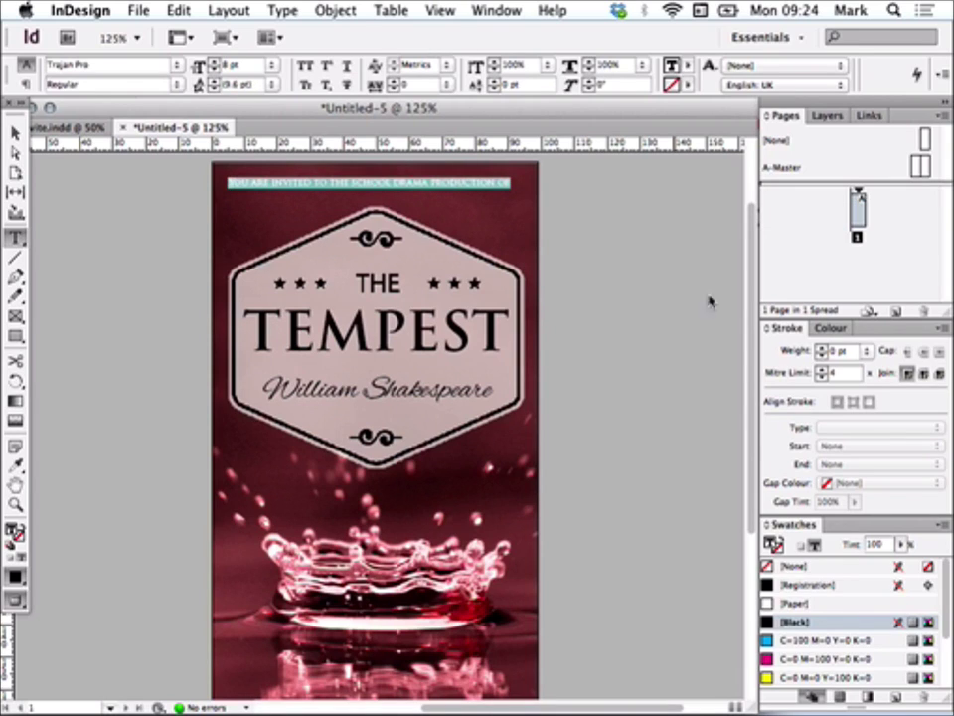
# Colour the invitation line with the [Paper] swatch, centre it in its frame, and deselect it.
pyautogui.click(795, 605)
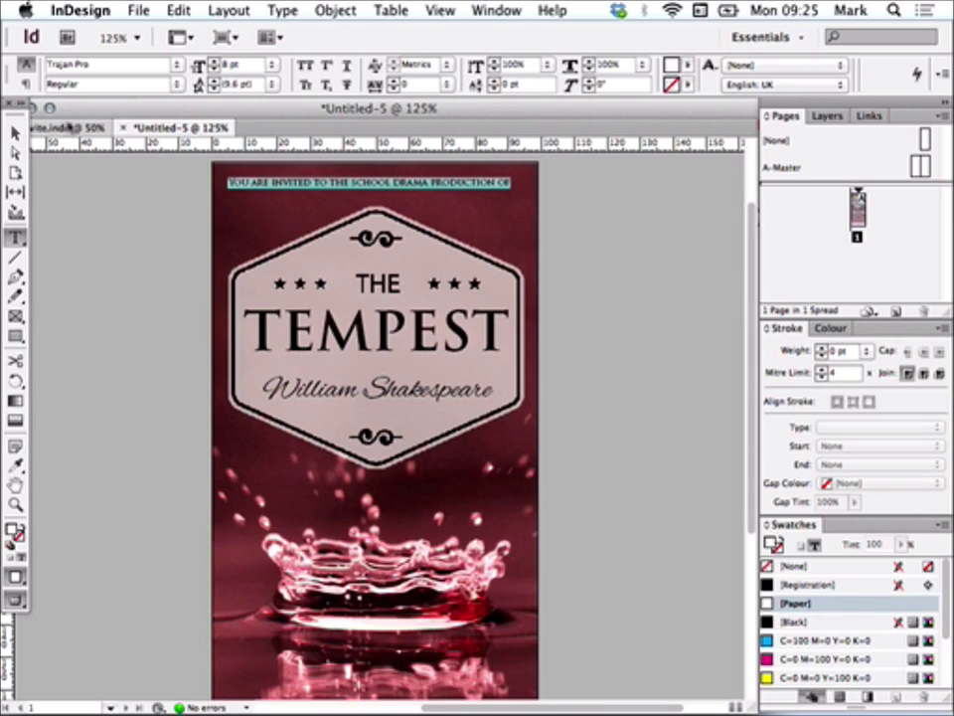
pyautogui.click(22, 85)
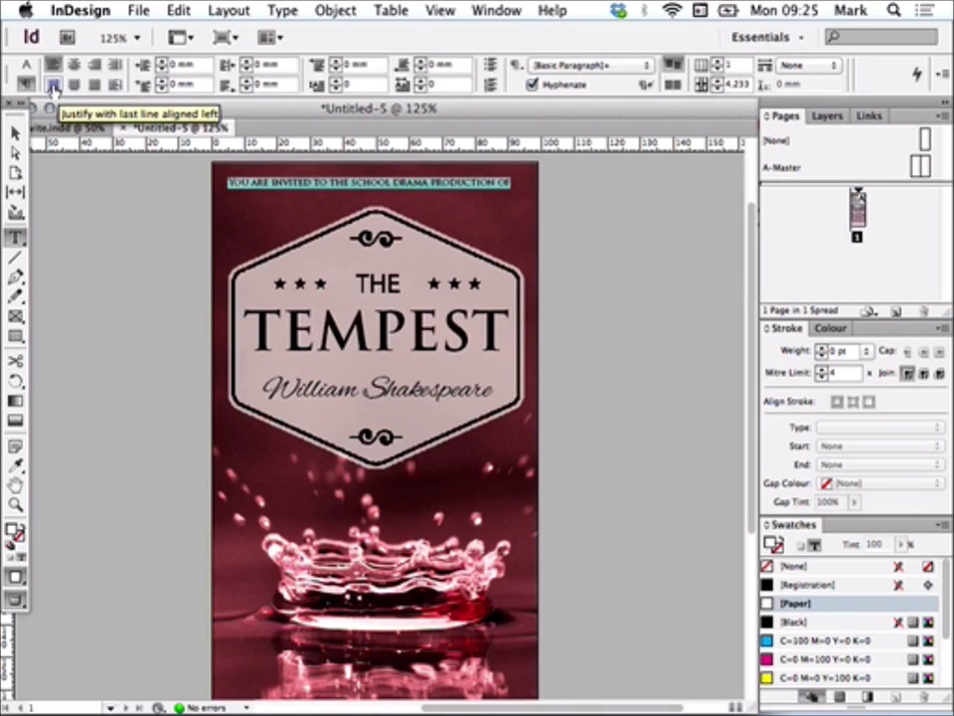
pyautogui.click(76, 65)
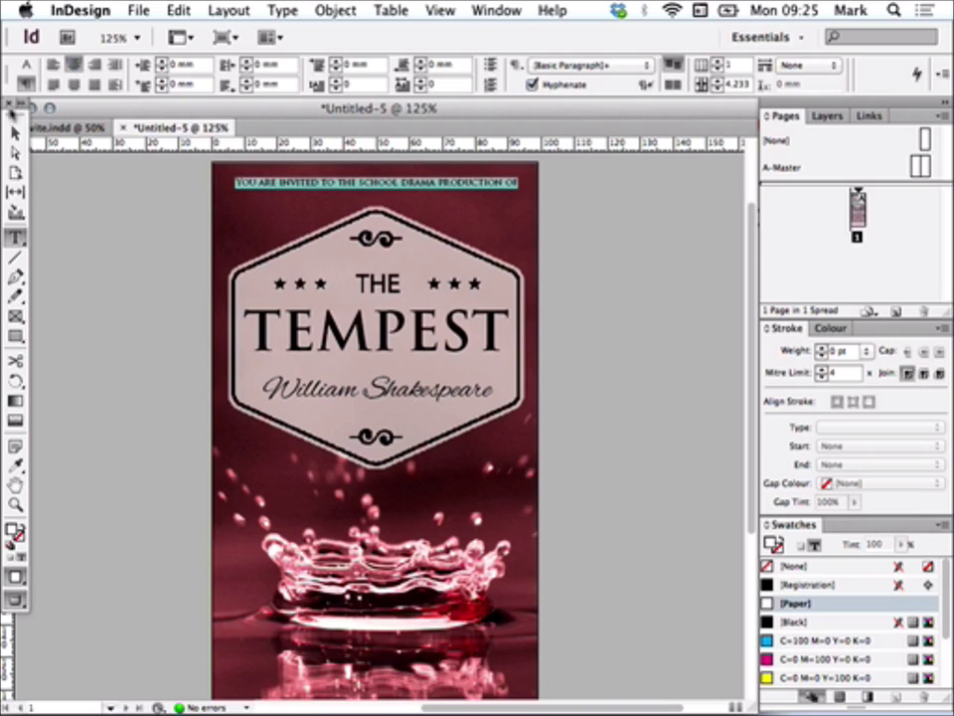
pyautogui.click(15, 134)
pyautogui.click(72, 213)
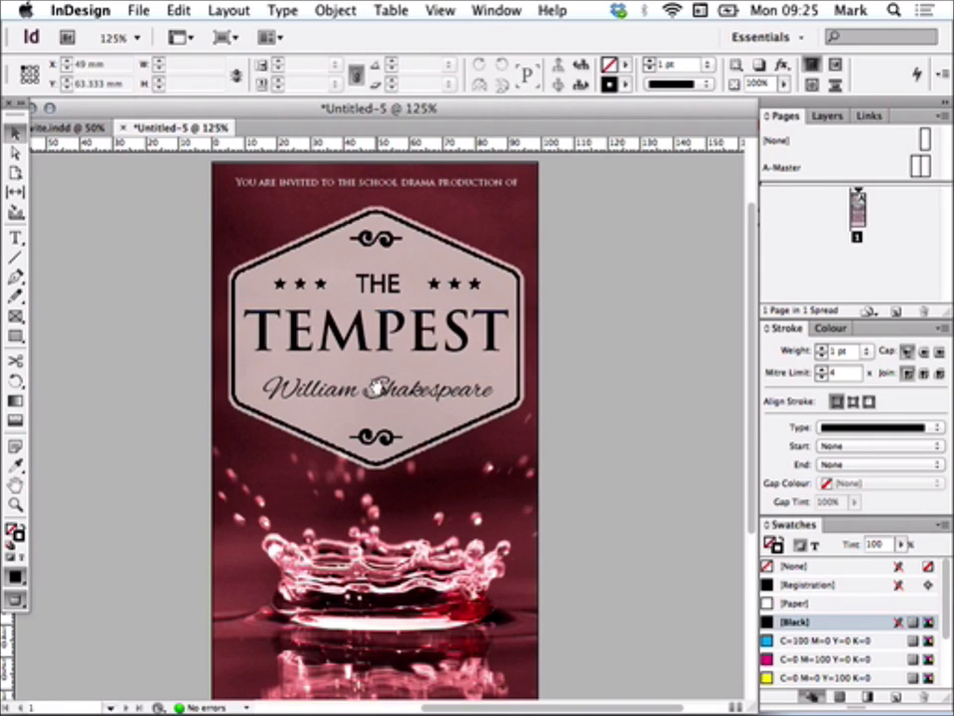
# Nudge the background image inside its frame to X -1.616 mm and Y 0.25 mm, extending it further down the page.
pyautogui.scroll(-3, 373, 328)
pyautogui.scroll(-5, 373, 328)
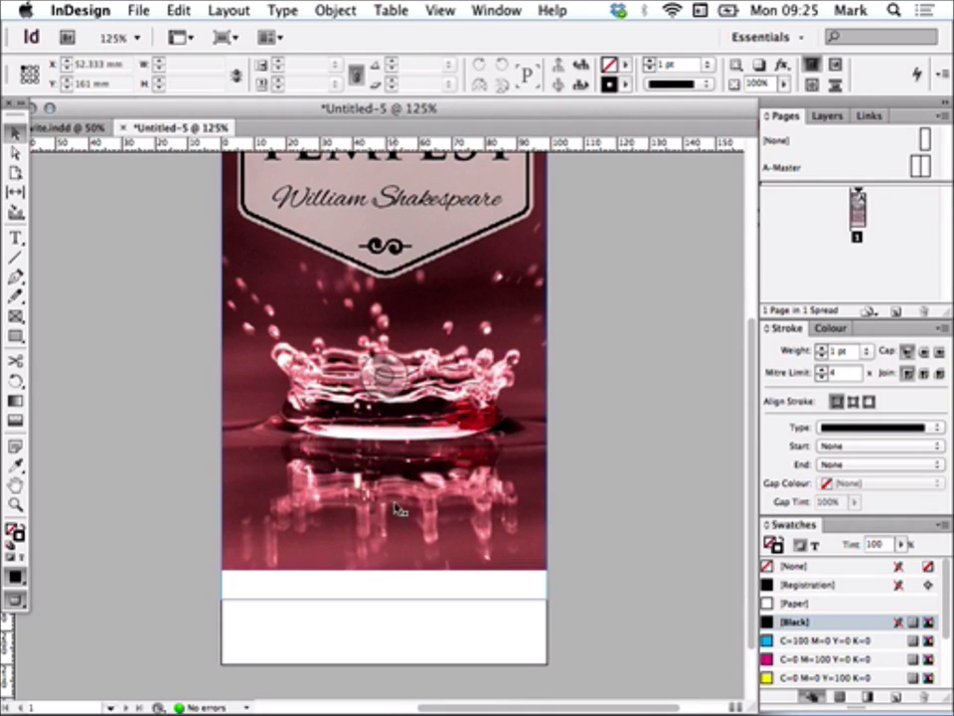
pyautogui.scroll(2, 396, 502)
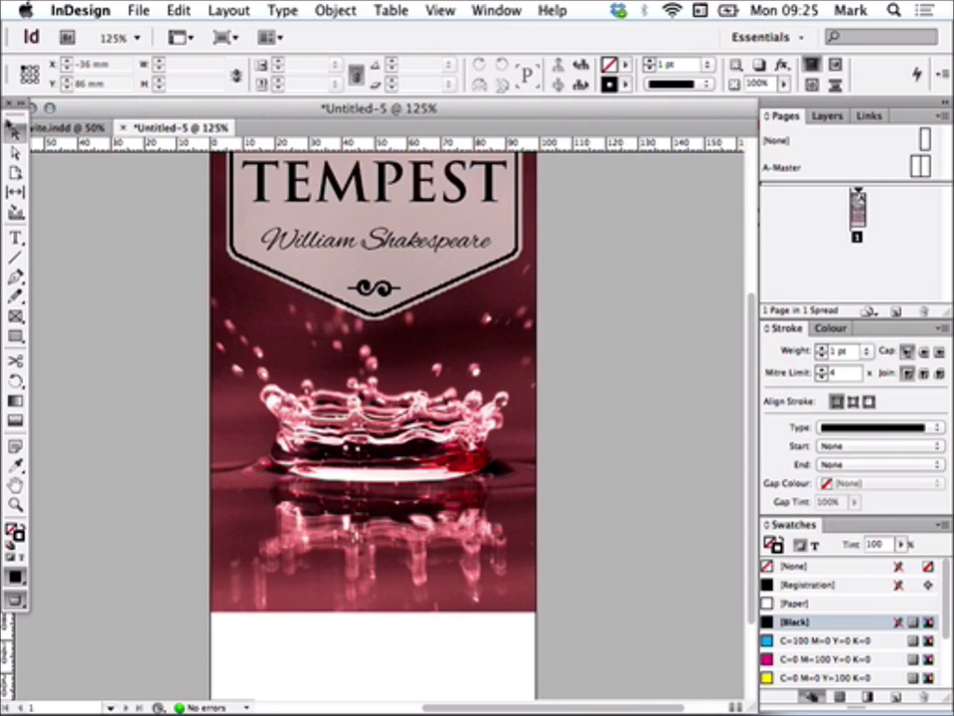
pyautogui.click(15, 152)
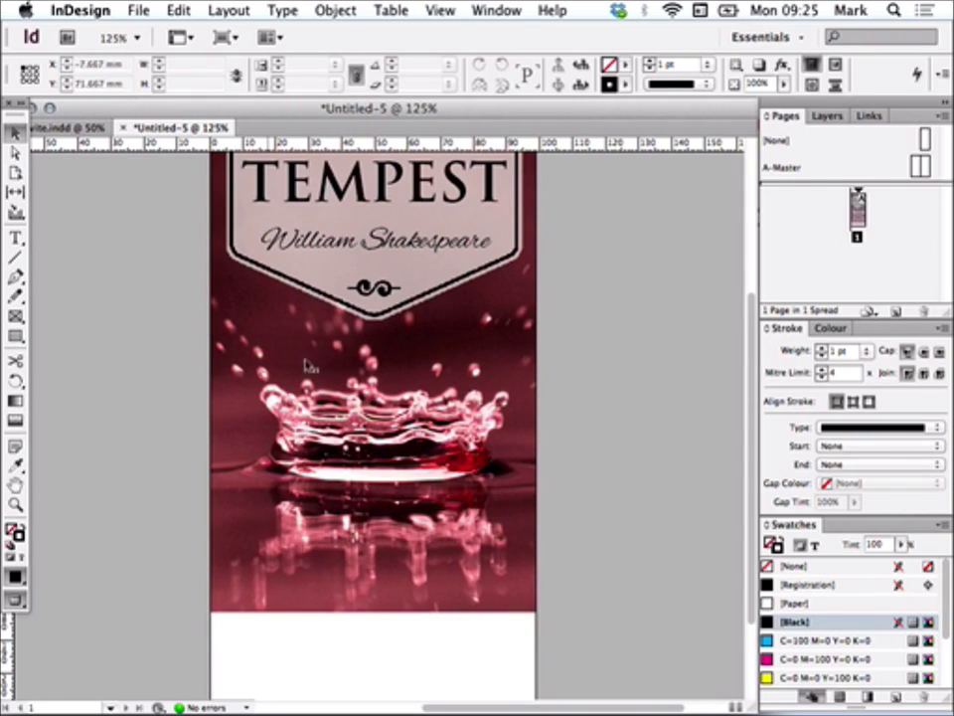
pyautogui.click(15, 152)
pyautogui.click(343, 459)
pyautogui.press('Down')
pyautogui.press('Down')
pyautogui.press('Down')
pyautogui.press('Down')
pyautogui.press('Down')
pyautogui.press('Down')
pyautogui.press('Down')
pyautogui.press('Down')
pyautogui.press('Down')
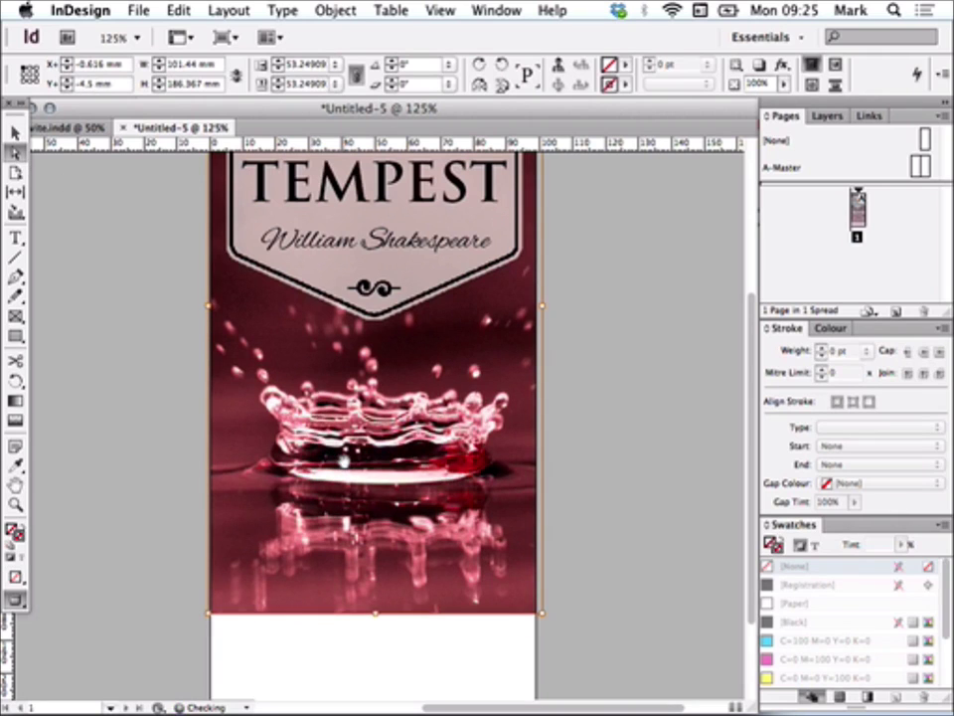
pyautogui.press('Down')
pyautogui.press('Down')
pyautogui.press('Down')
pyautogui.press('Down')
pyautogui.press('Down')
pyautogui.press('Down')
pyautogui.press('Down')
pyautogui.press('Down')
pyautogui.press('Down')
pyautogui.press('Down')
pyautogui.press('Down')
pyautogui.press('Down')
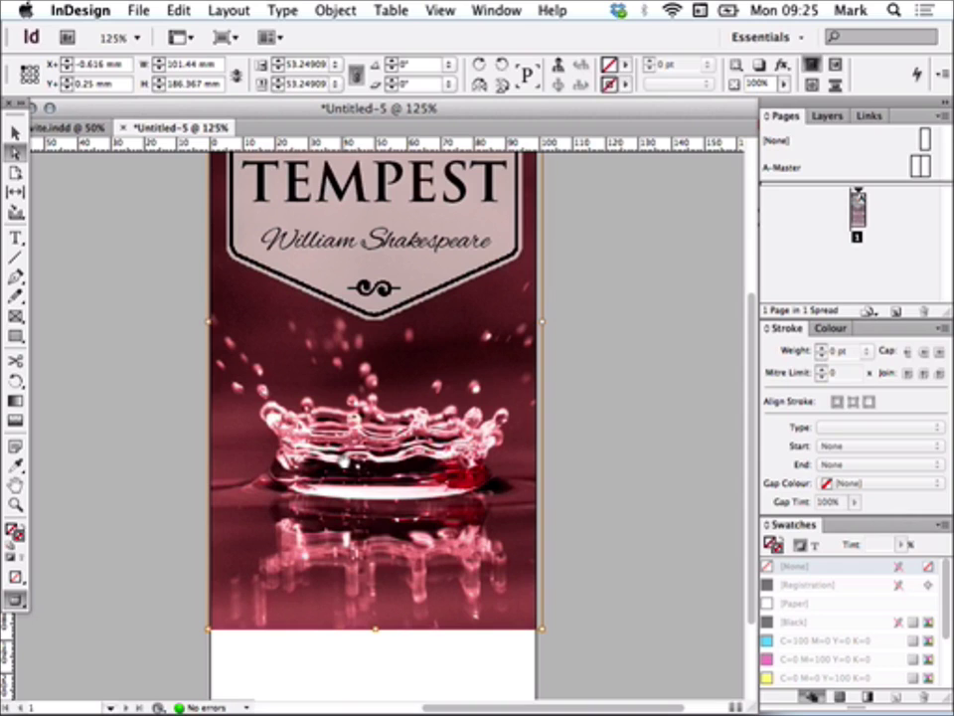
pyautogui.press('Down')
pyautogui.press('Down')
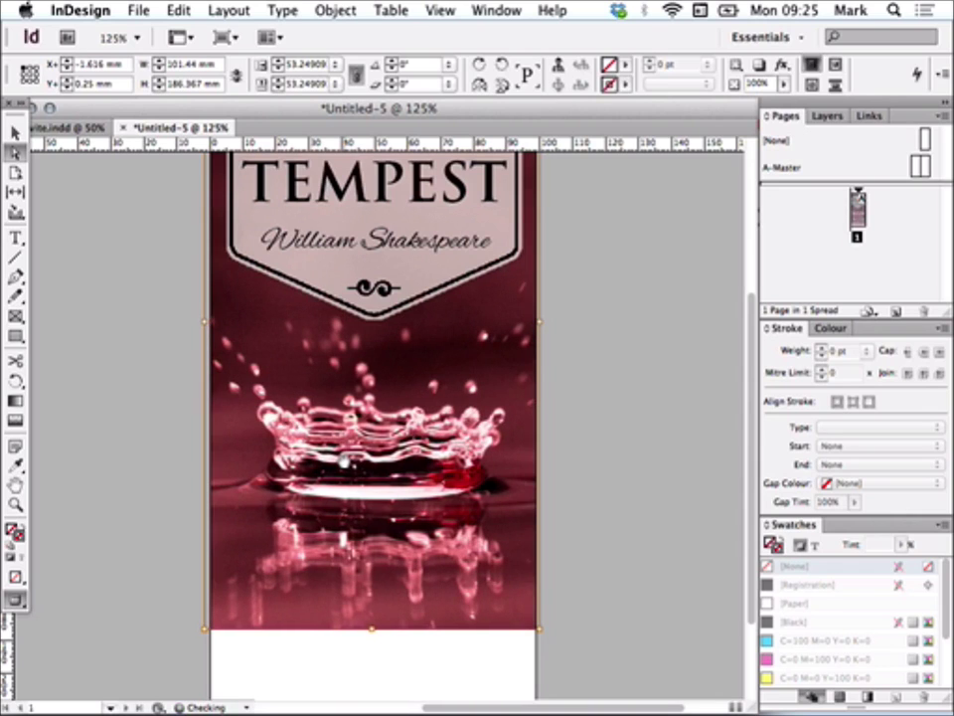
pyautogui.click(166, 547)
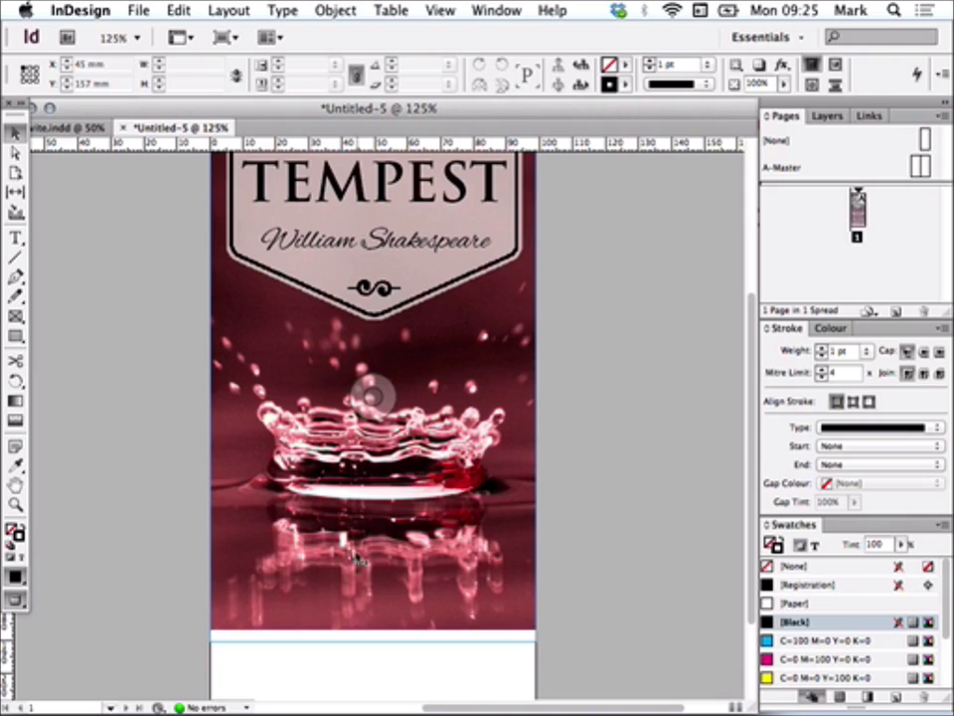
# Fade the lower part of the background image to white with a vertical gradient feather about 30 mm long, ending at the image's bottom edge.
pyautogui.click(16, 421)
pyautogui.click(278, 429)
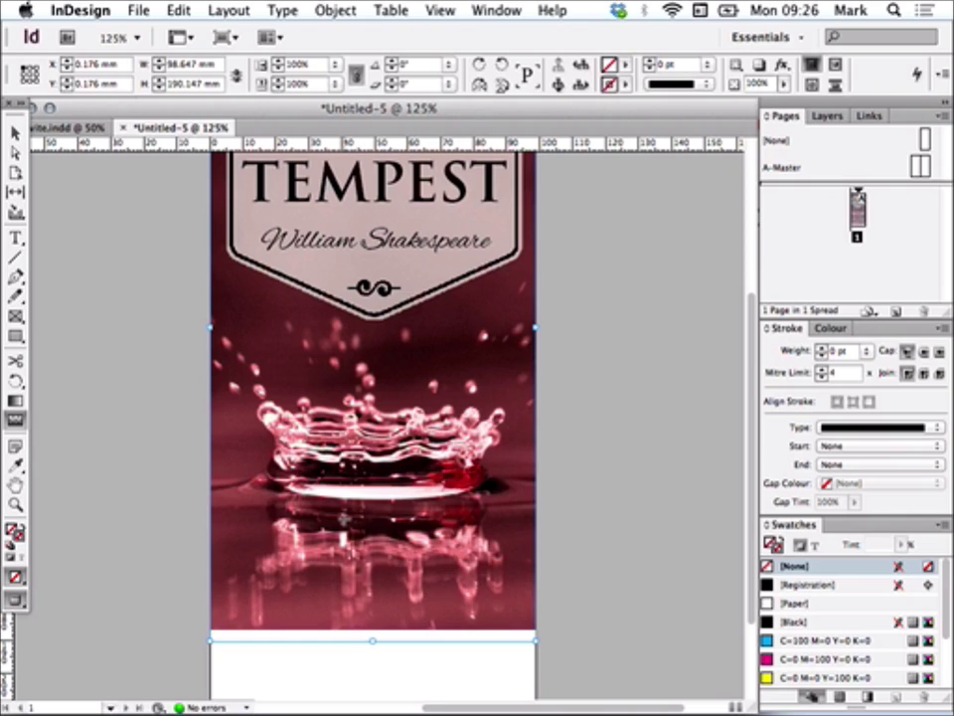
pyautogui.moveTo(342, 531); pyautogui.dragTo(350, 628)
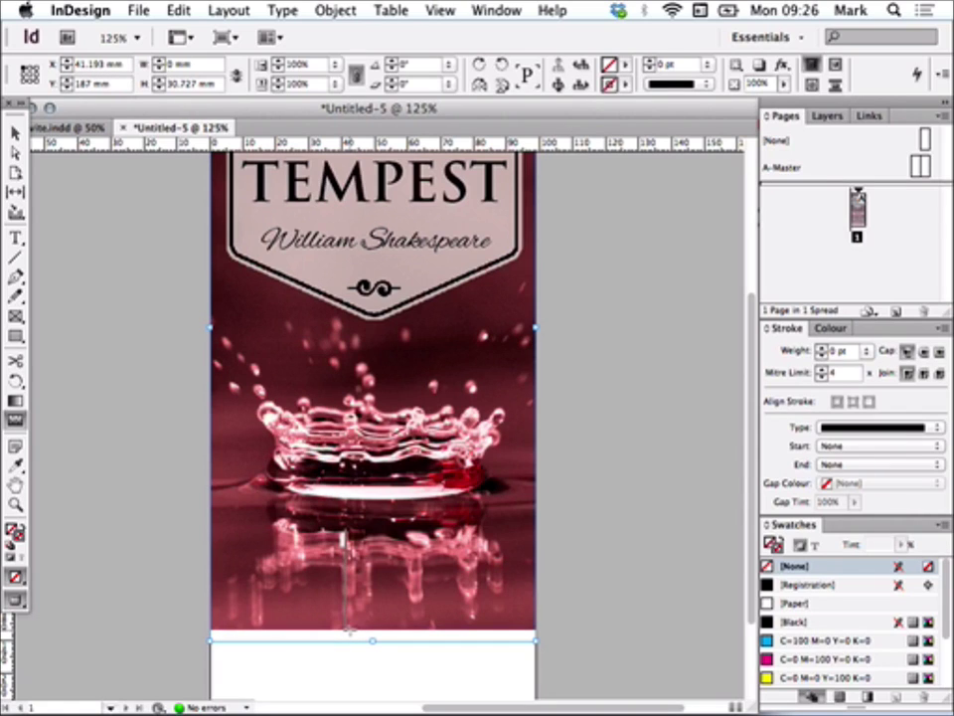
pyautogui.moveTo(349, 629); pyautogui.dragTo(350, 629)
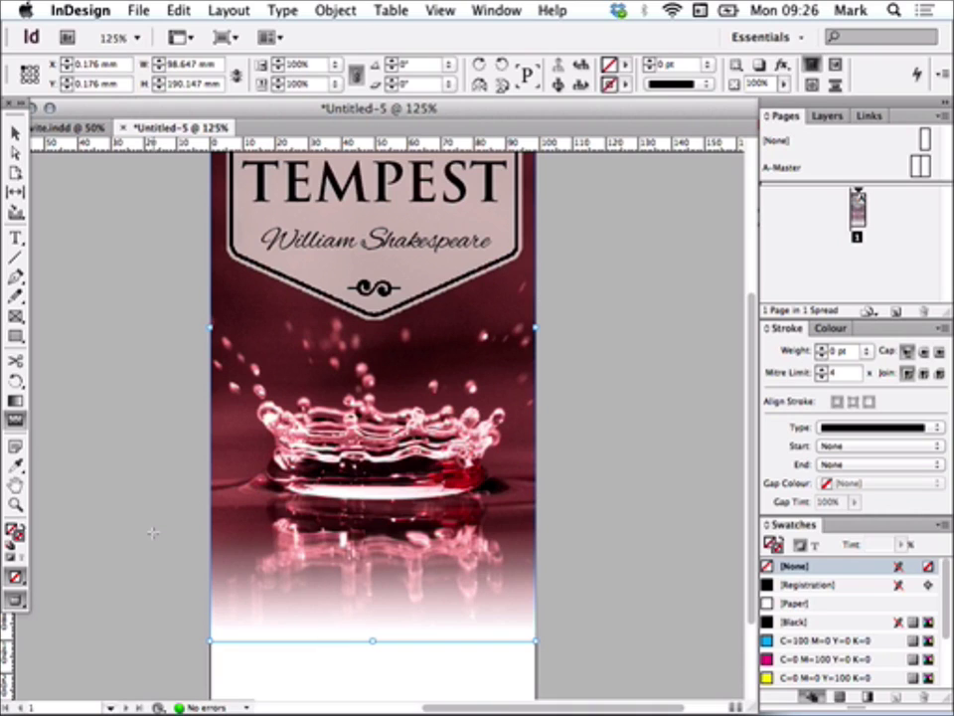
pyautogui.click(15, 133)
pyautogui.click(356, 679)
# Add a text frame over the faded area below the splash reading "Monday 1st - Friday 5th May".
pyautogui.moveTo(411, 675); pyautogui.dragTo(418, 579)
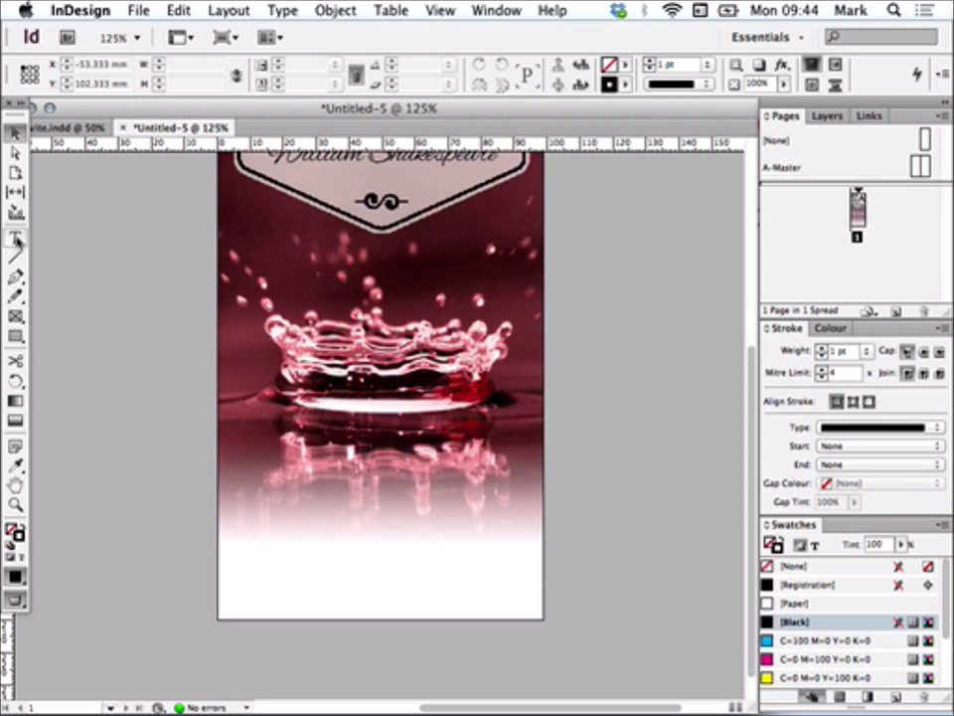
pyautogui.click(15, 239)
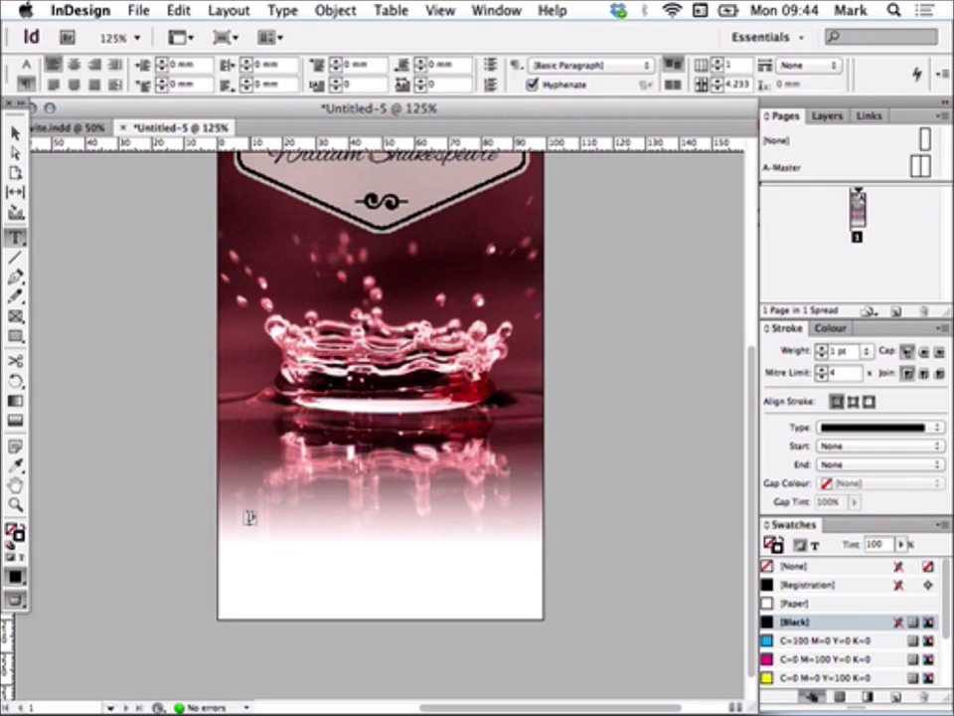
pyautogui.moveTo(241, 497); pyautogui.dragTo(524, 559)
pyautogui.click(609, 629)
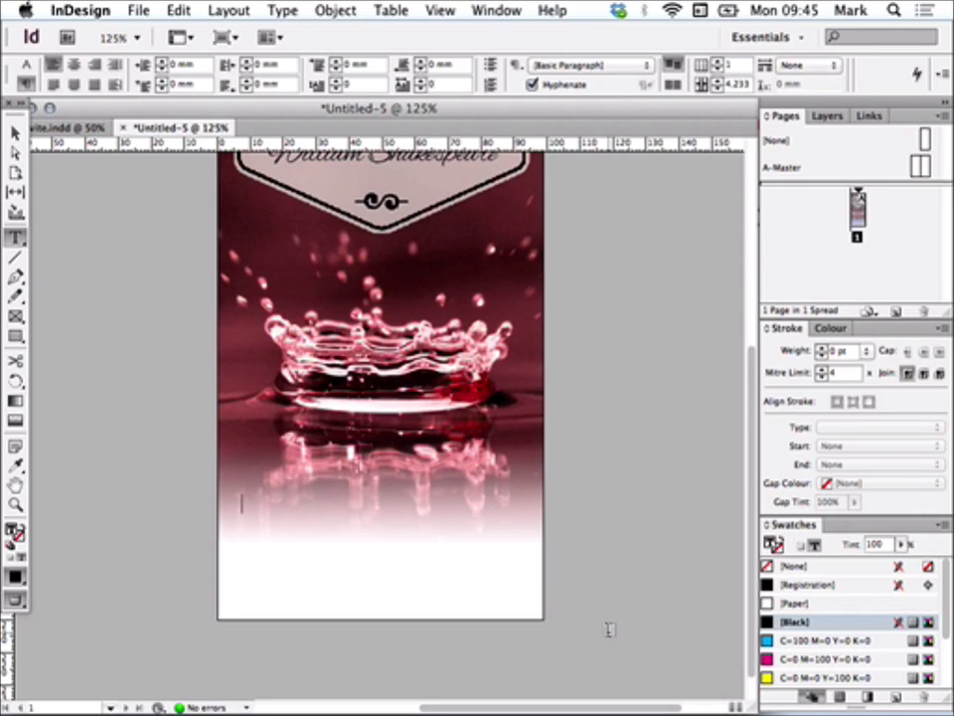
pyautogui.write('Monday')
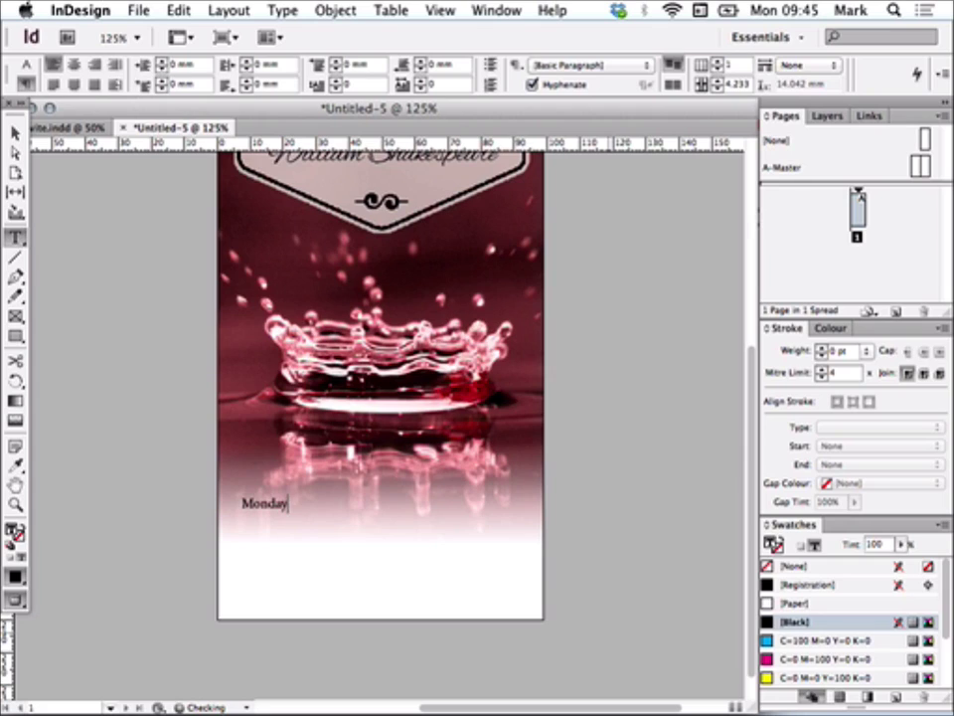
pyautogui.write(' 1st - Frida')
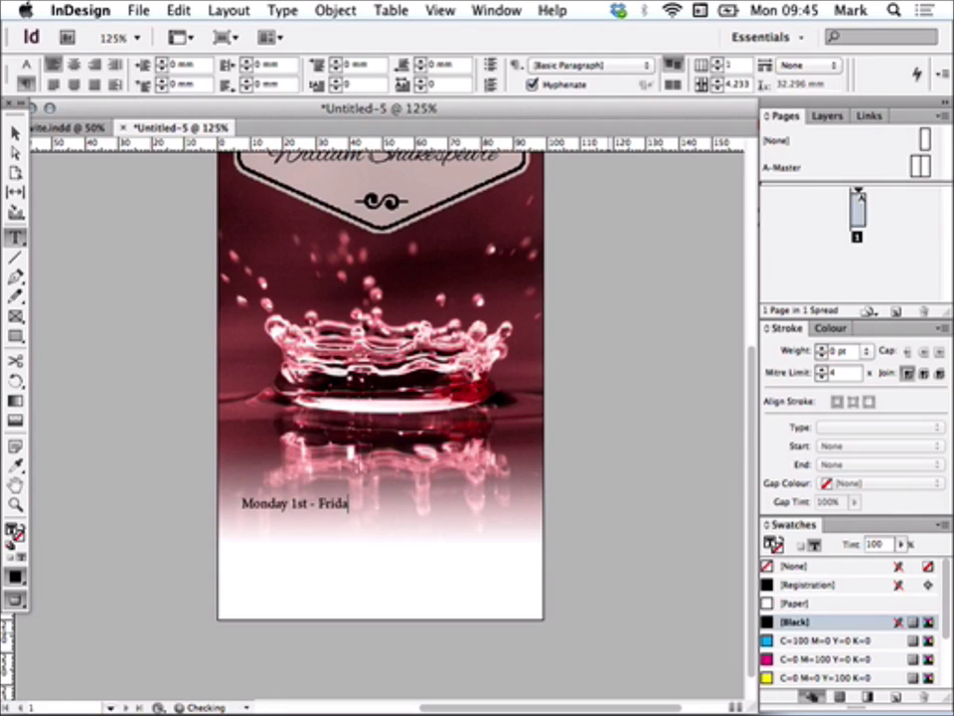
pyautogui.write('y 5th May')
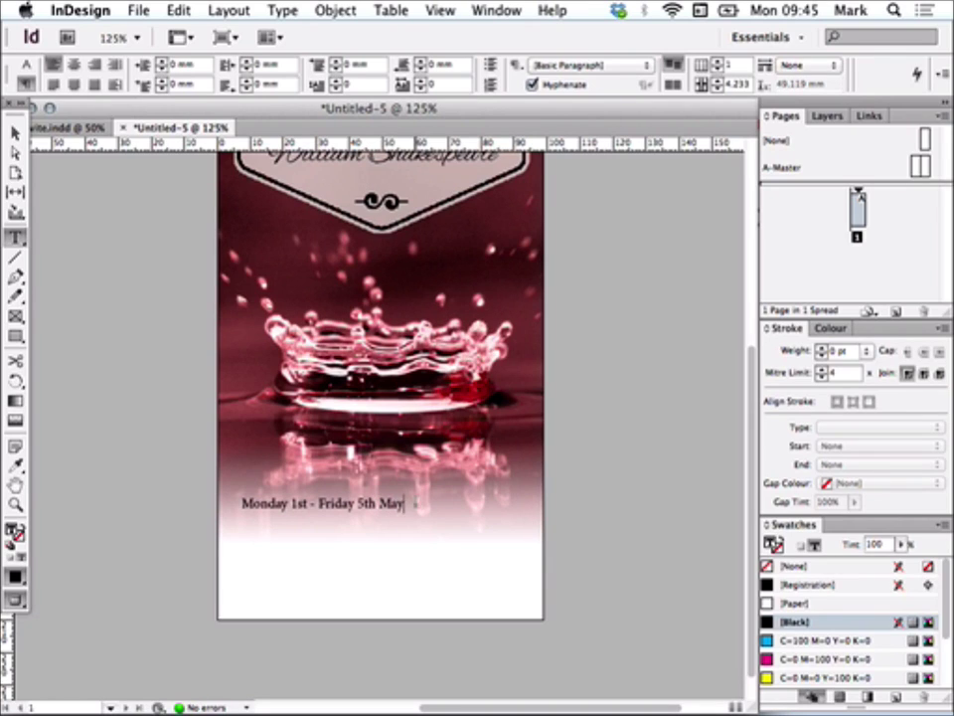
# Format the date line in Trajan Pro Regular and enlarge it to nearly fill its frame on one line.
pyautogui.moveTo(414, 503); pyautogui.dragTo(239, 503)
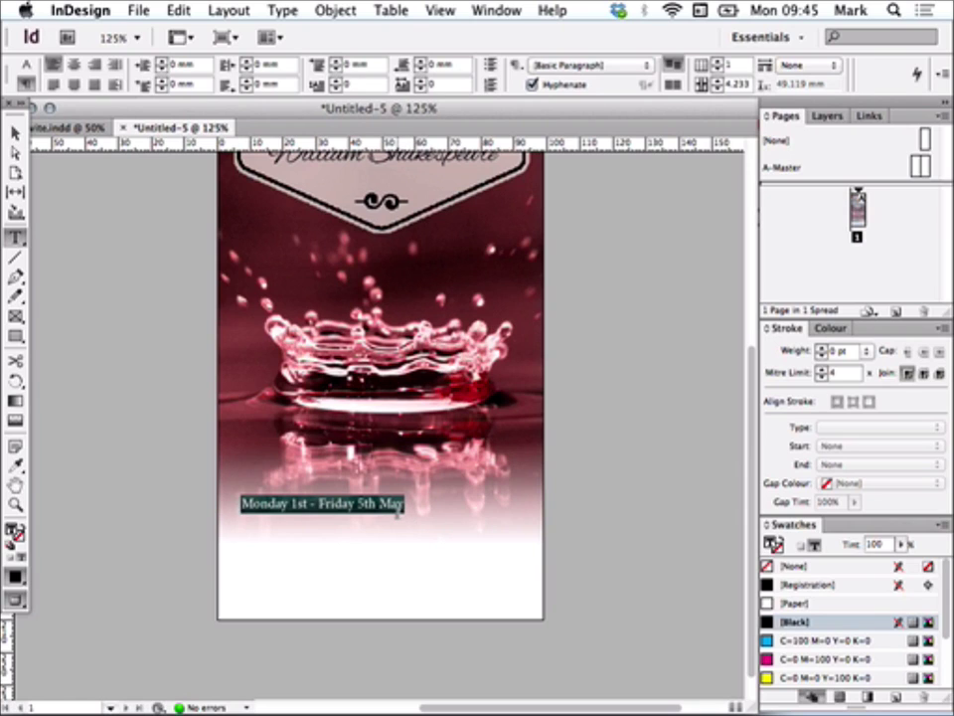
pyautogui.click(26, 65)
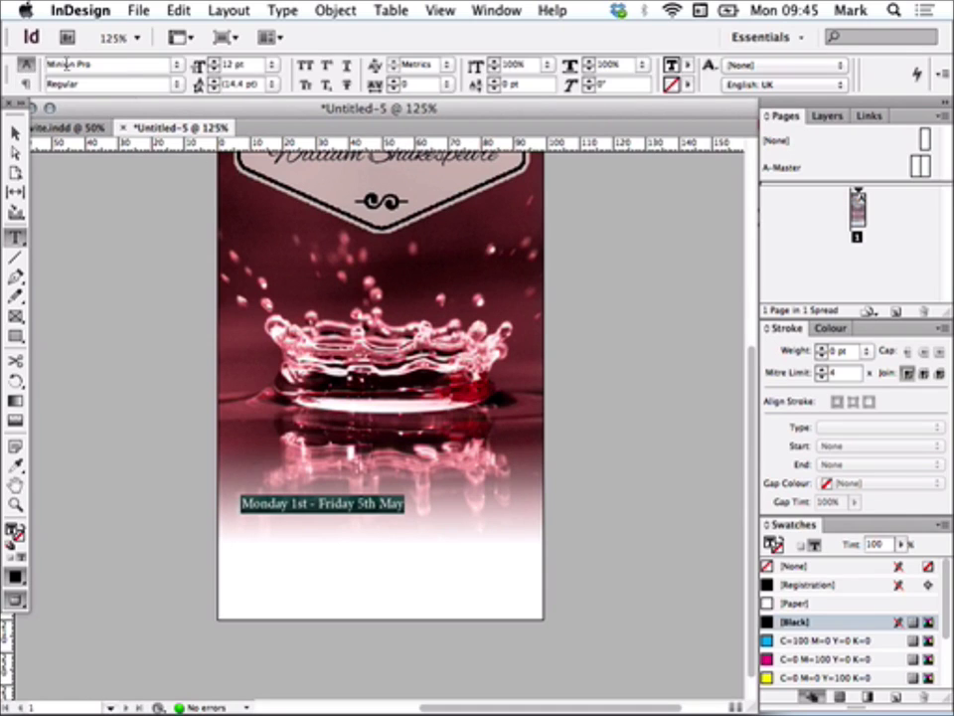
pyautogui.click(177, 64)
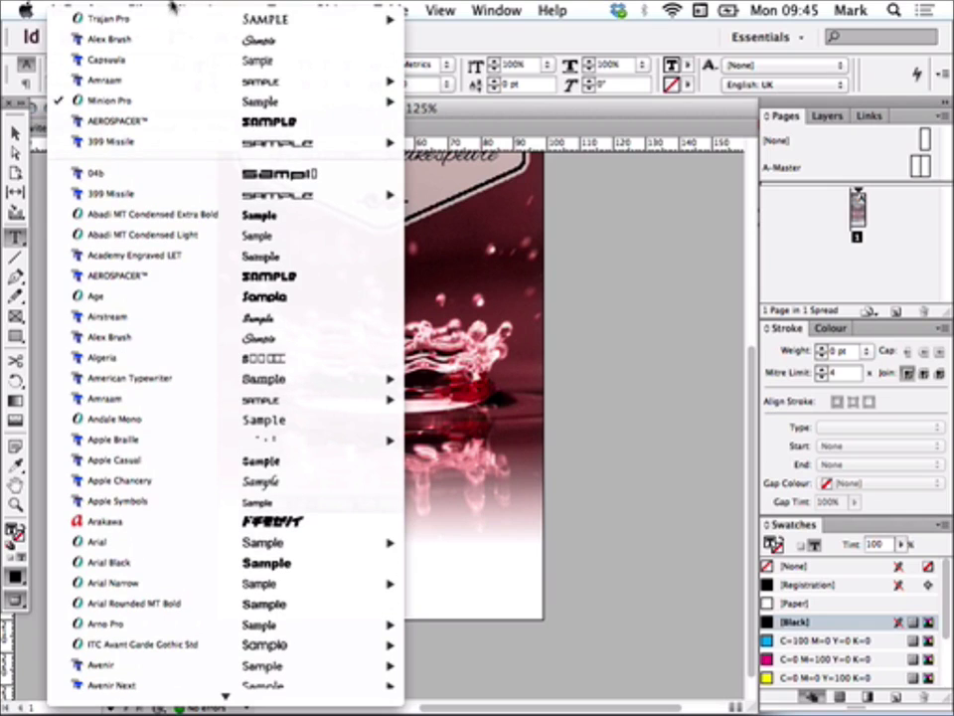
pyautogui.moveTo(199, 13)
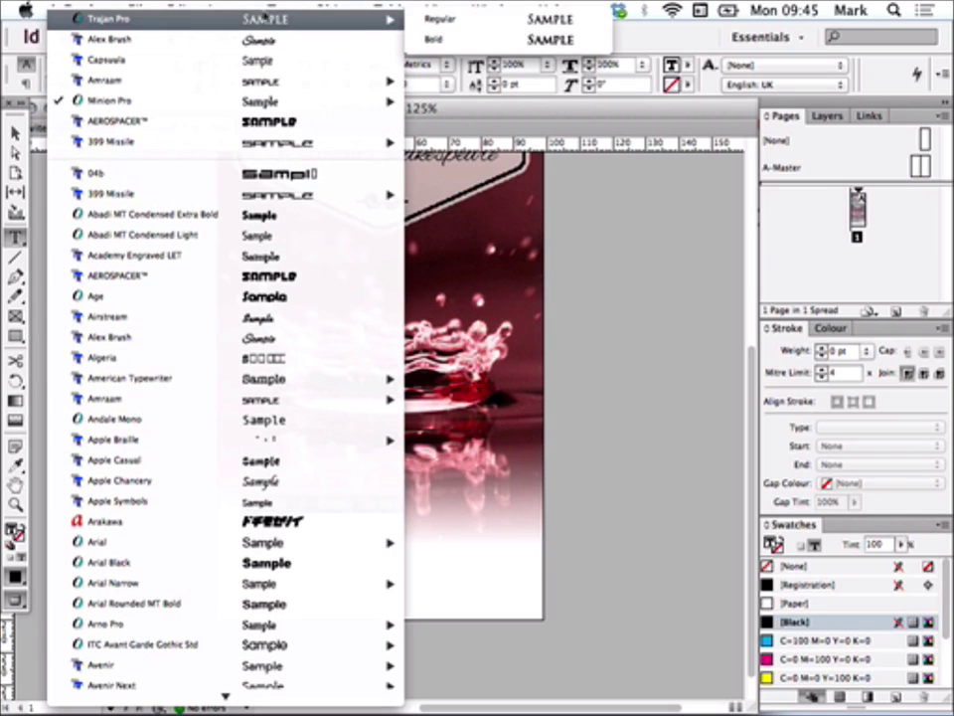
pyautogui.click(418, 20)
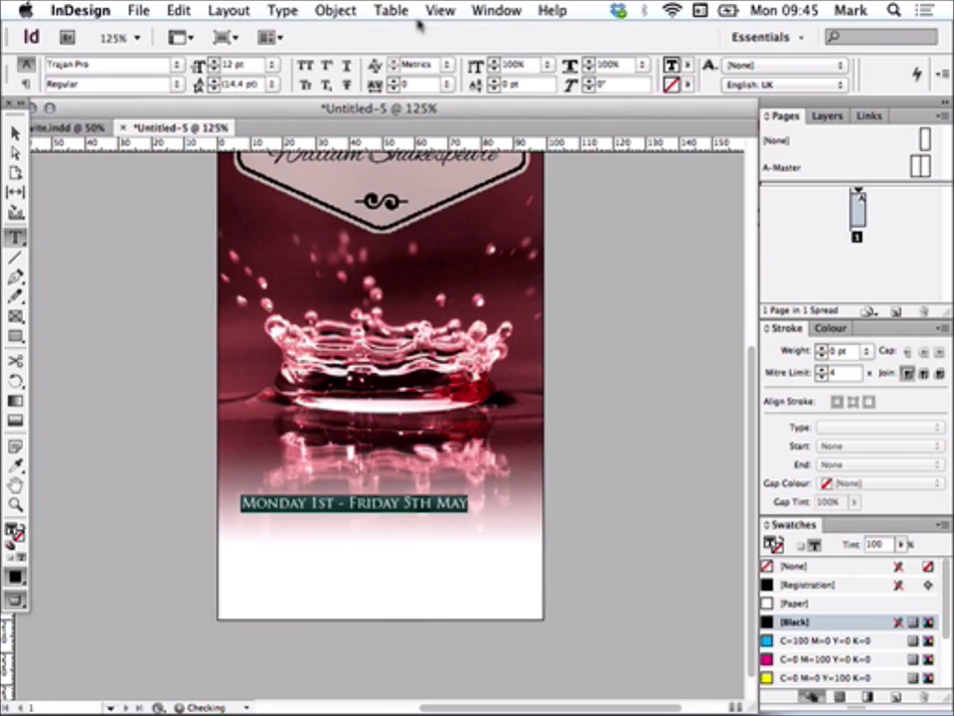
pyautogui.press('super+shift+period')
pyautogui.press('super+shift+period')
pyautogui.press('super+shift+comma')
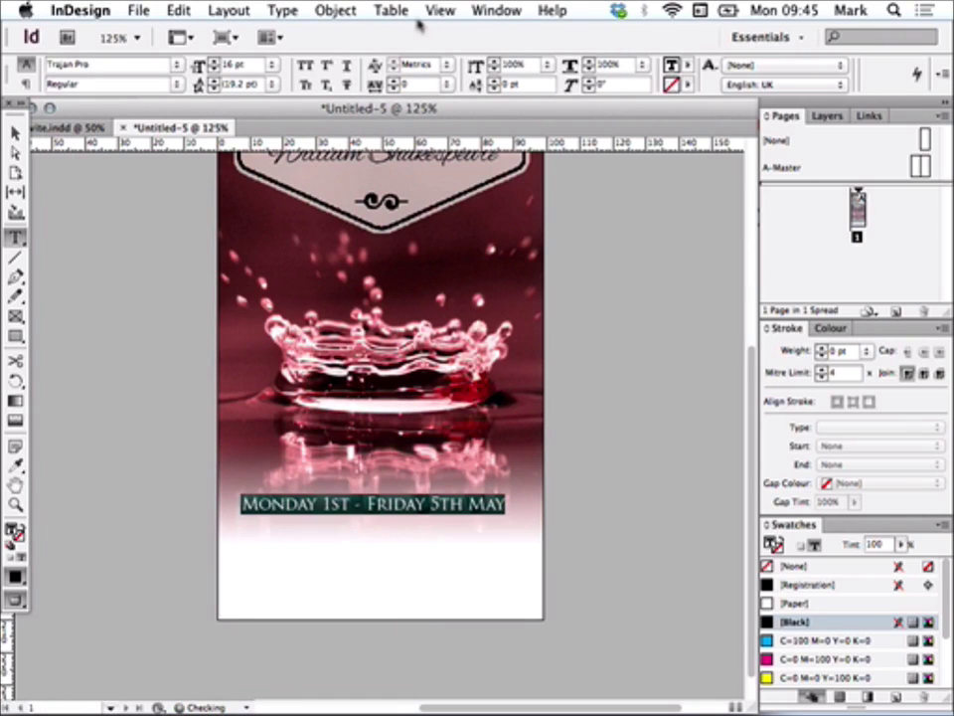
# Centre-align the date line and add "RSVP" and "To your form tutor" as separate lines below it.
pyautogui.click(24, 83)
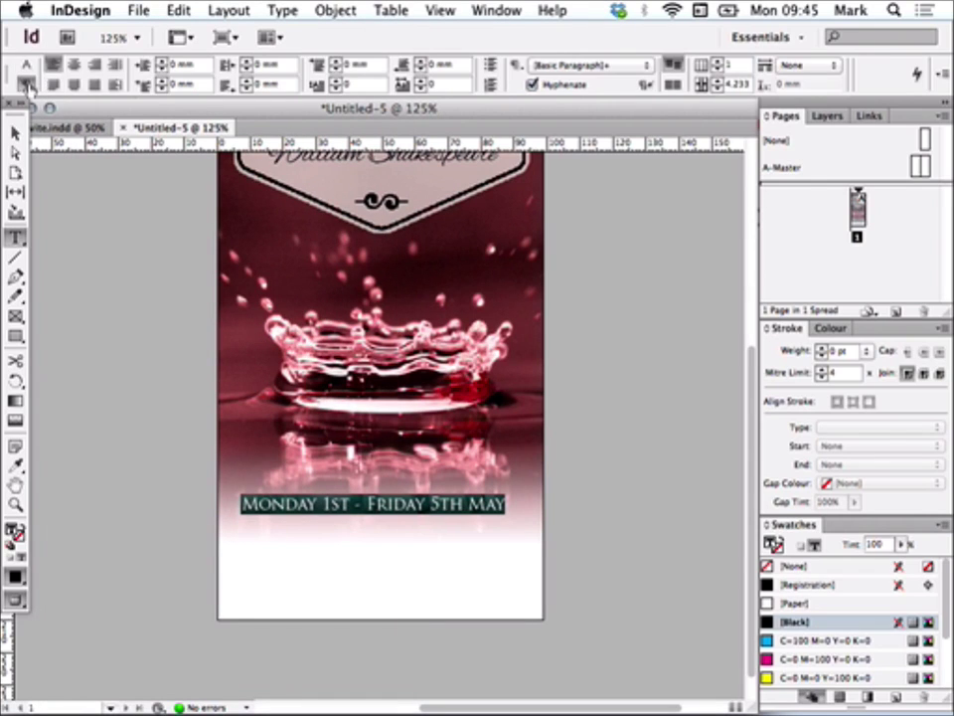
pyautogui.click(74, 62)
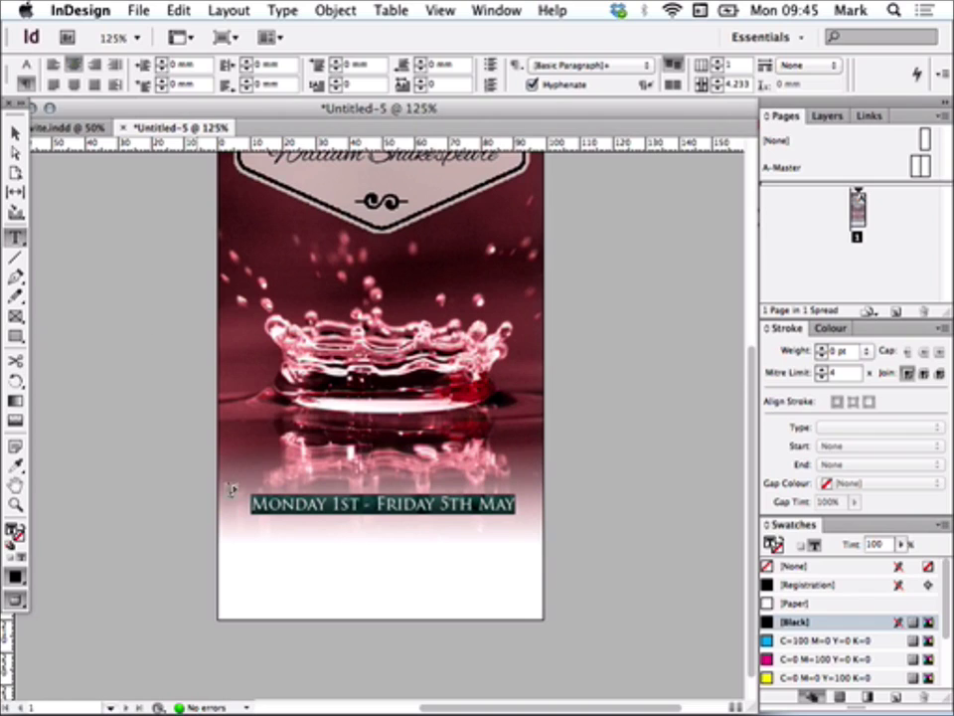
pyautogui.click(447, 528)
pyautogui.press('Return')
pyautogui.write('RSVP')
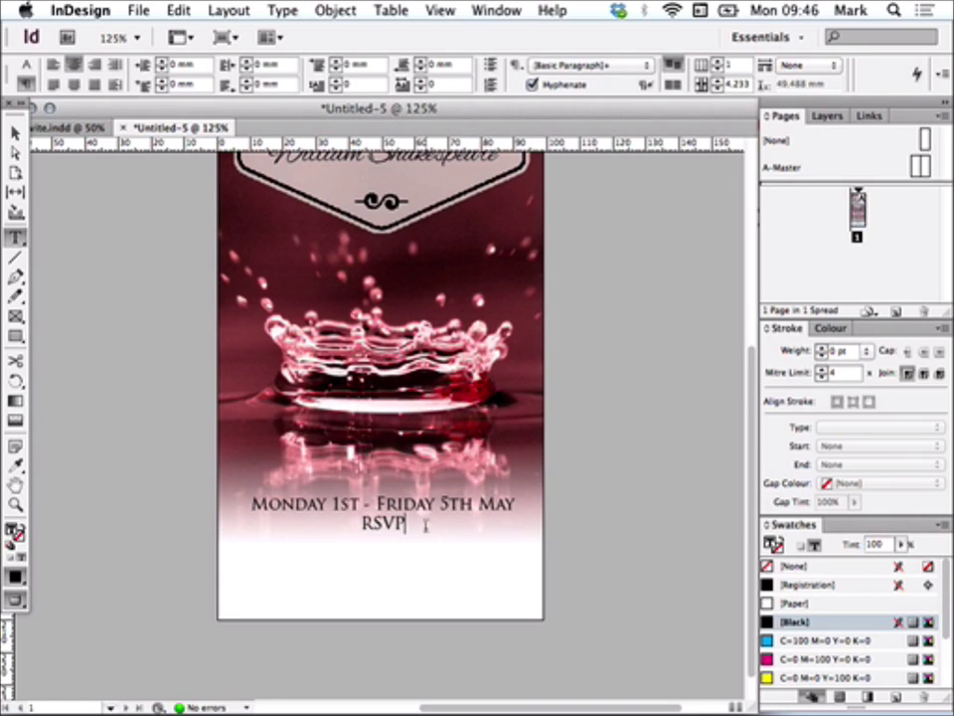
pyautogui.press('Return')
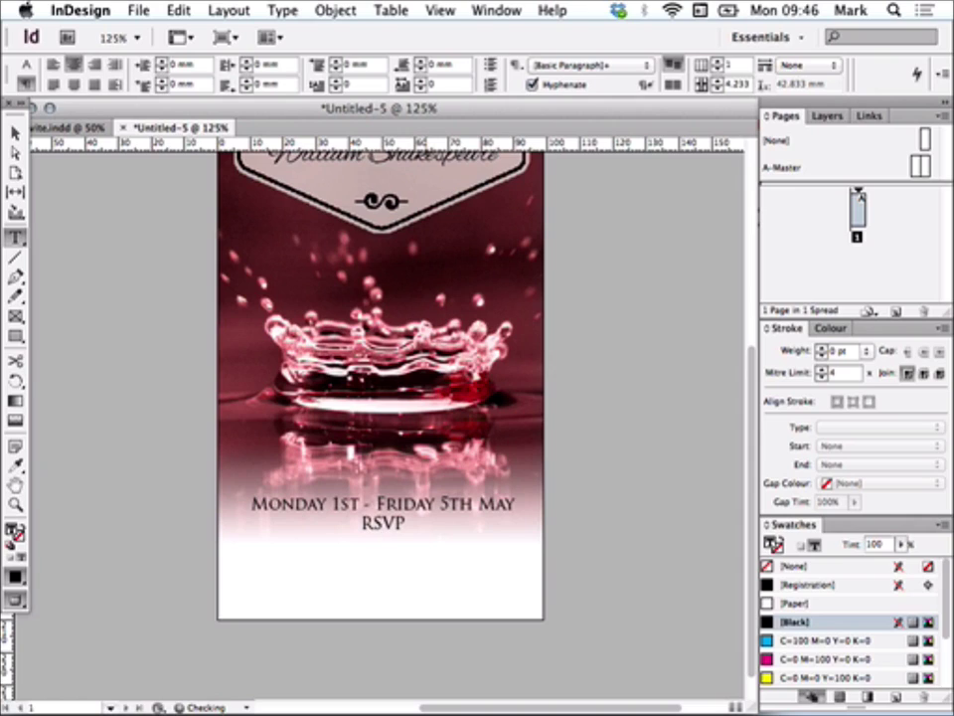
pyautogui.write('To your form tutor')
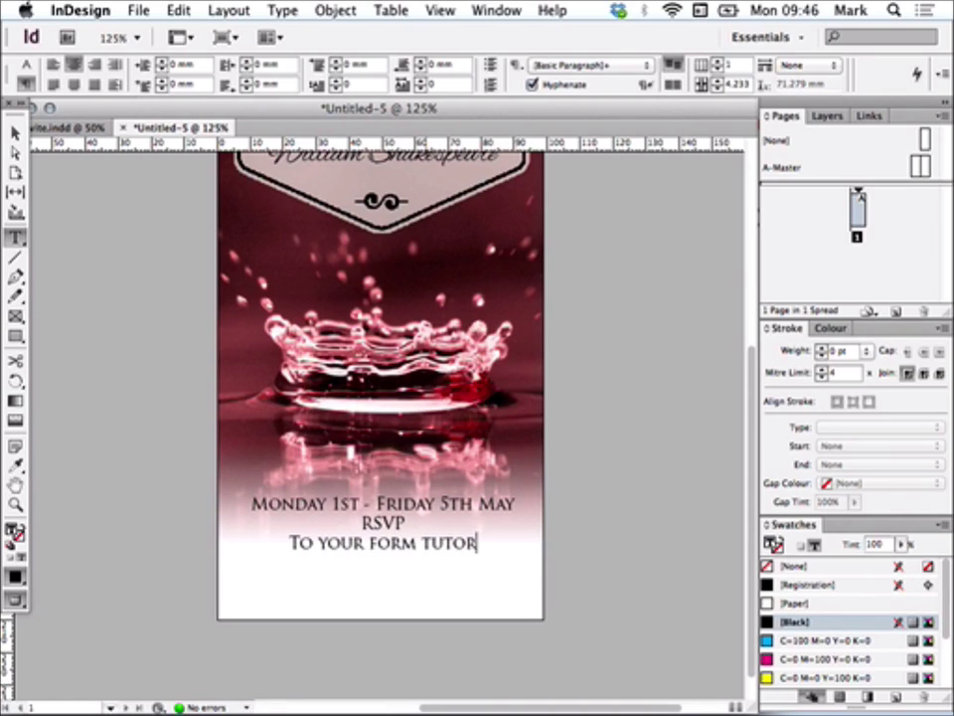
# Add "donations will be taken for the school charity" after a blank line, extending the text frame down to the page's bottom edge.
pyautogui.press('Escape')
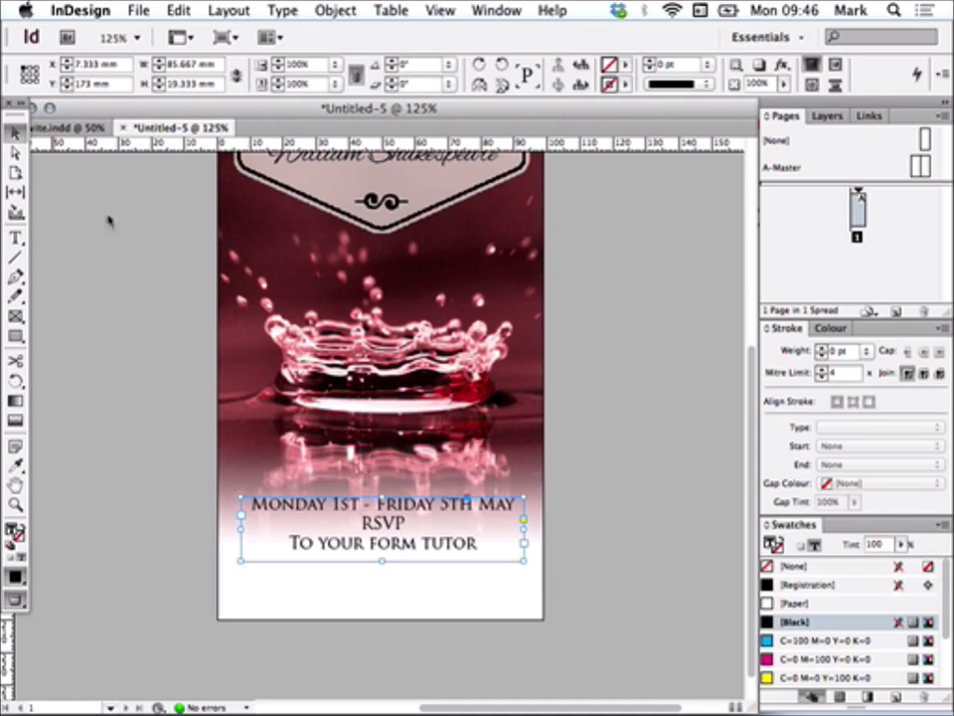
pyautogui.moveTo(382, 560); pyautogui.dragTo(382, 594)
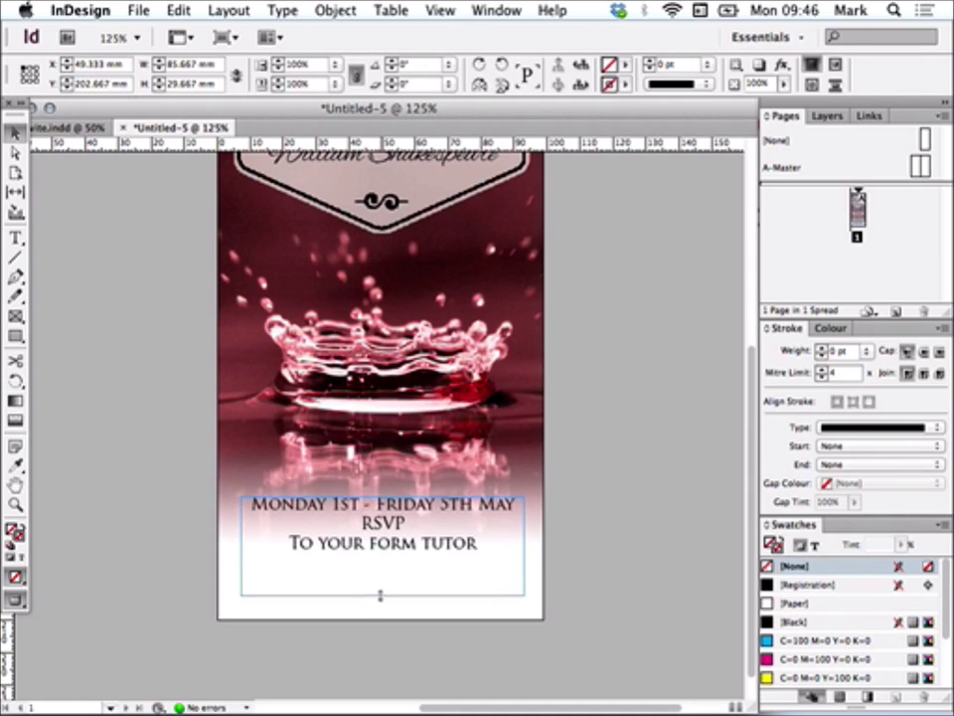
pyautogui.doubleClick(481, 542)
pyautogui.press('Return')
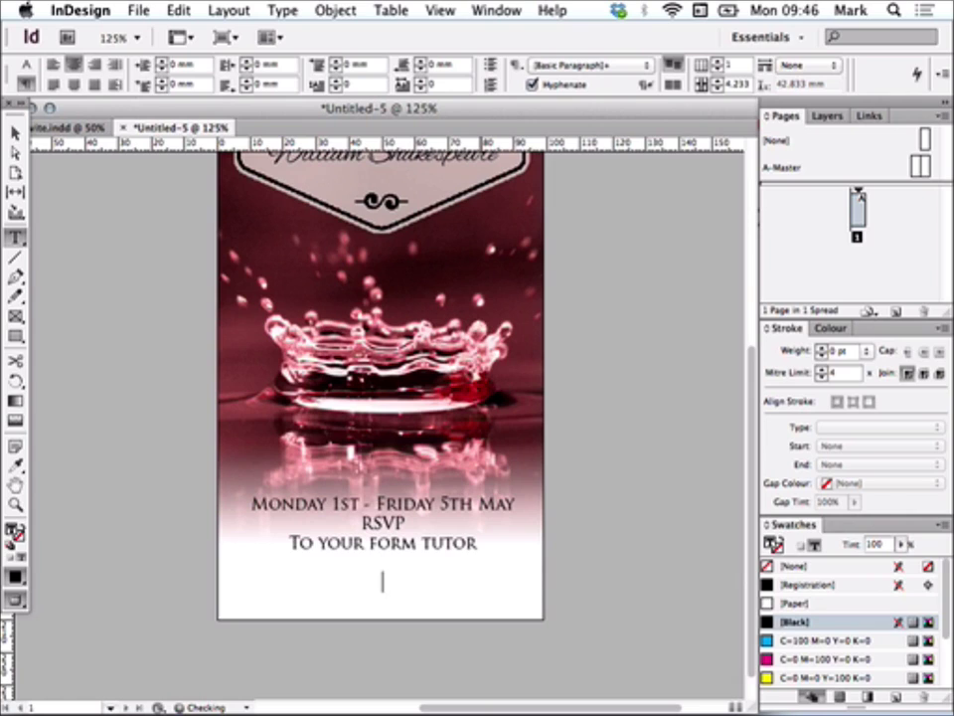
pyautogui.write('donations will be taken fo')
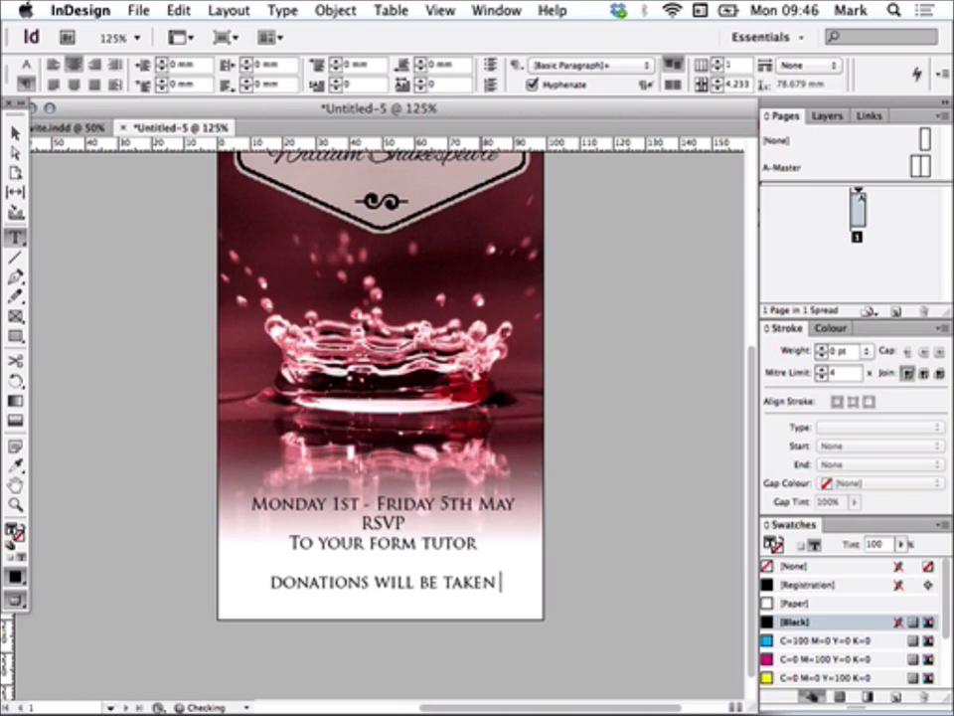
pyautogui.write('r t')
pyautogui.press('BackSpace')
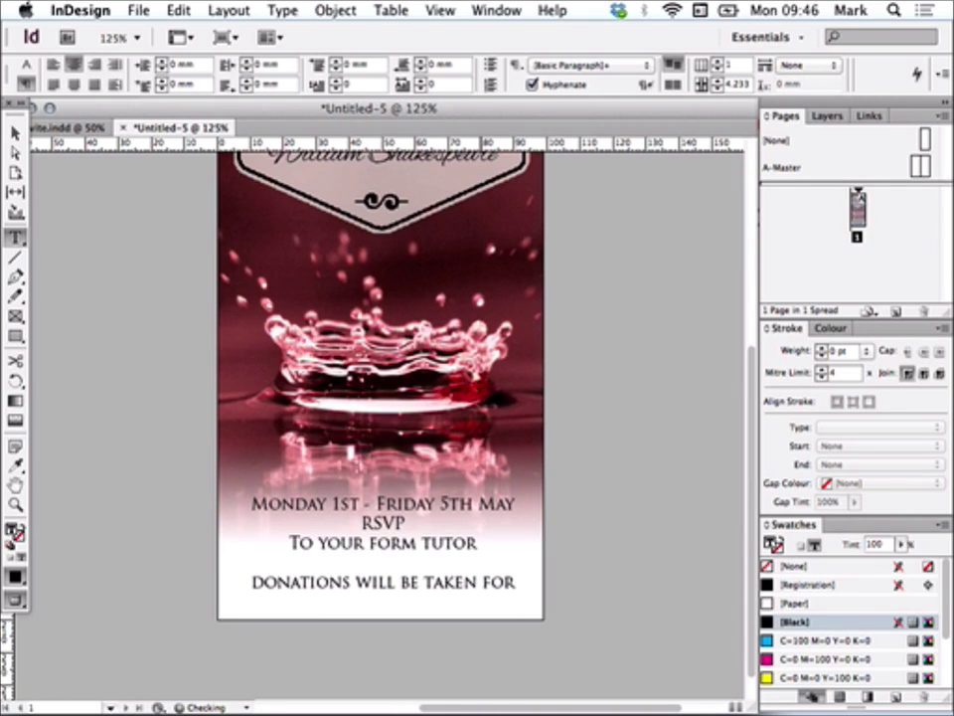
pyautogui.press('Escape')
pyautogui.moveTo(382, 595); pyautogui.dragTo(387, 618)
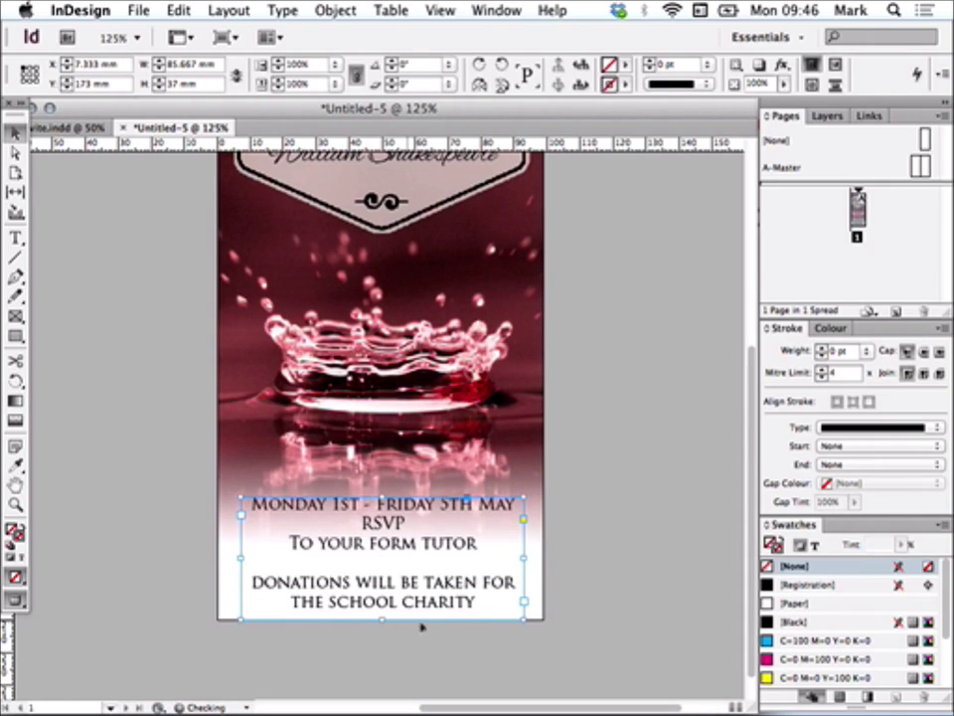
# Reduce the font size of the text from "To your form tutor" through the donations sentence.
pyautogui.doubleClick(483, 603)
pyautogui.moveTo(487, 603); pyautogui.dragTo(263, 543)
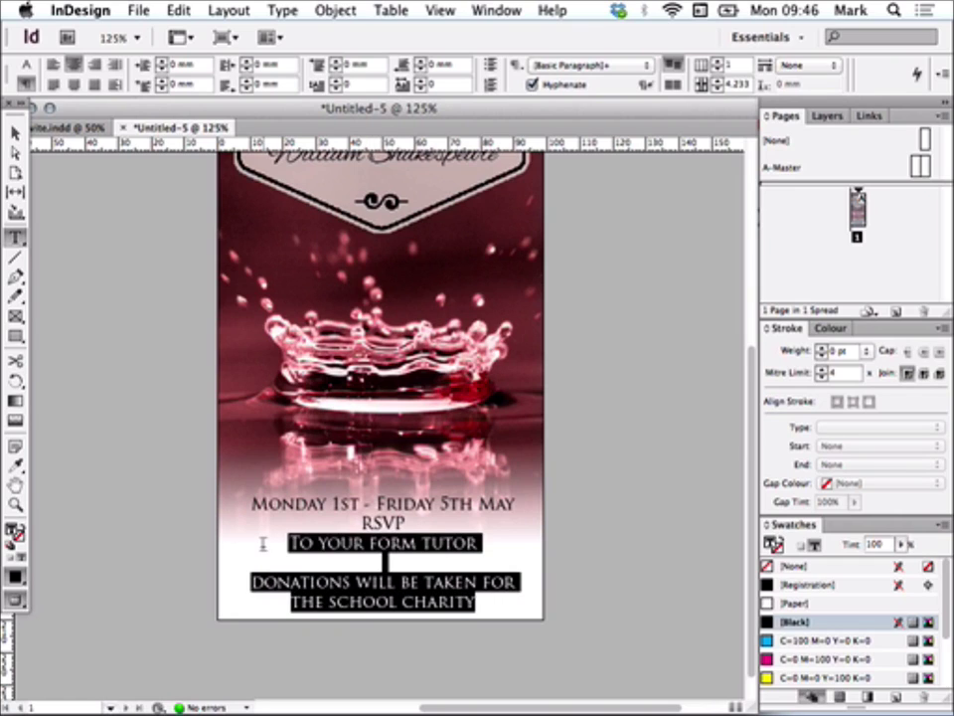
pyautogui.moveTo(264, 542); pyautogui.dragTo(266, 550)
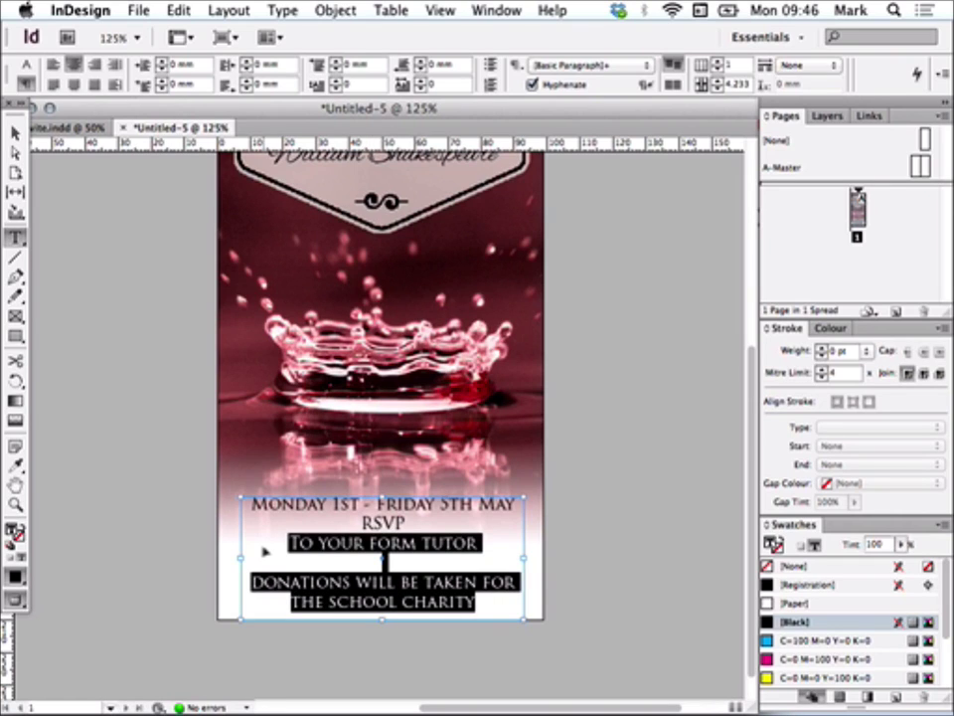
pyautogui.press('super+shift+comma')
pyautogui.press('super+shift+comma')
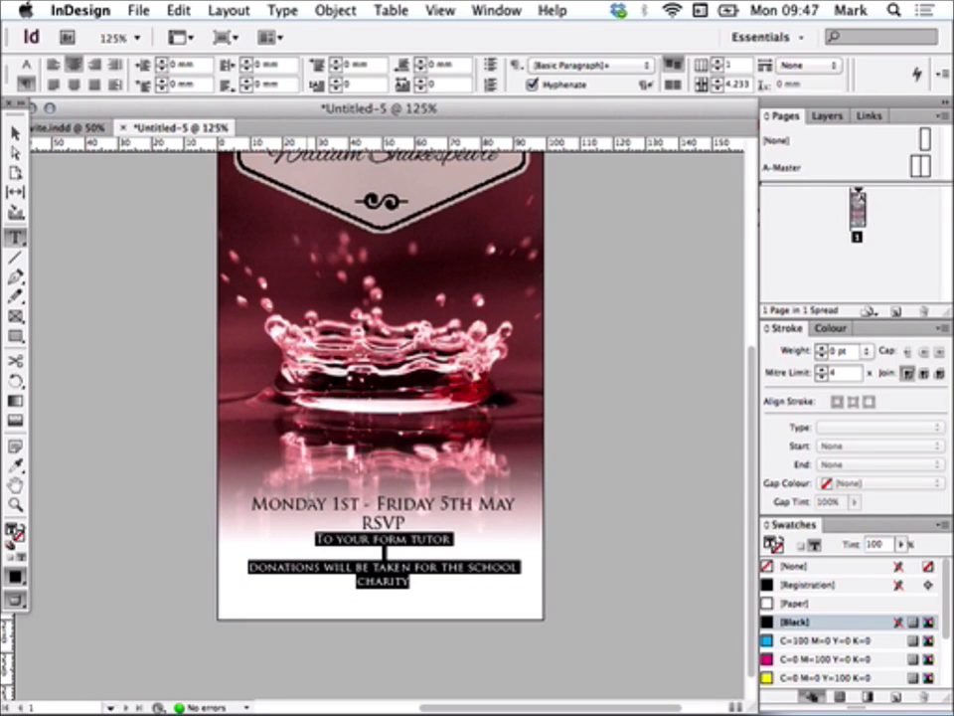
# Change the font of the word "RSVP" to Alex Brush Regular.
pyautogui.click(373, 523)
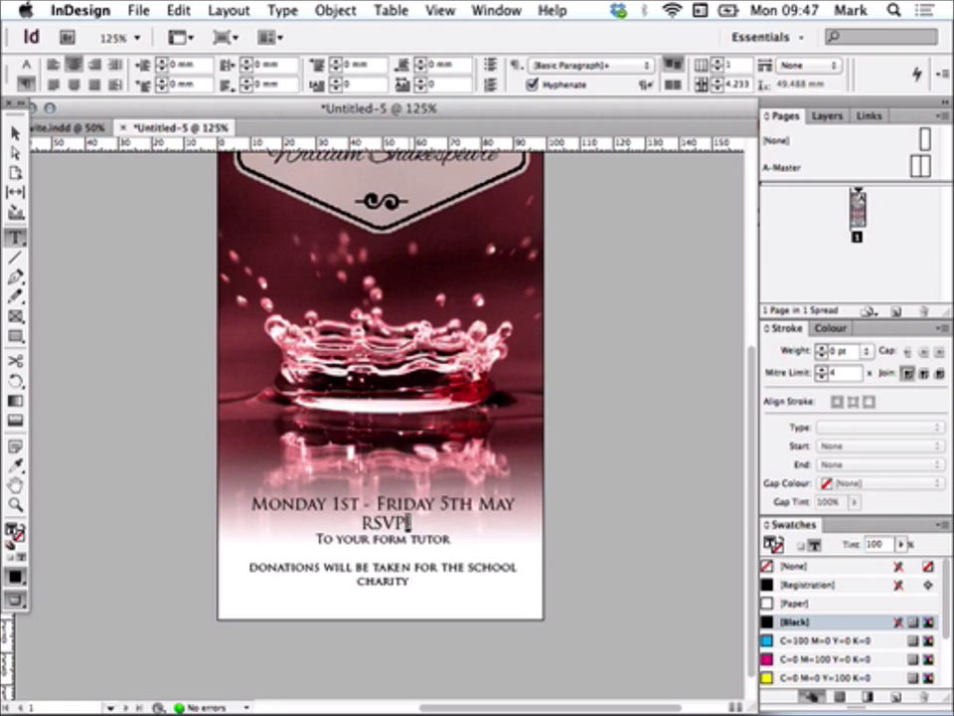
pyautogui.doubleClick(368, 523)
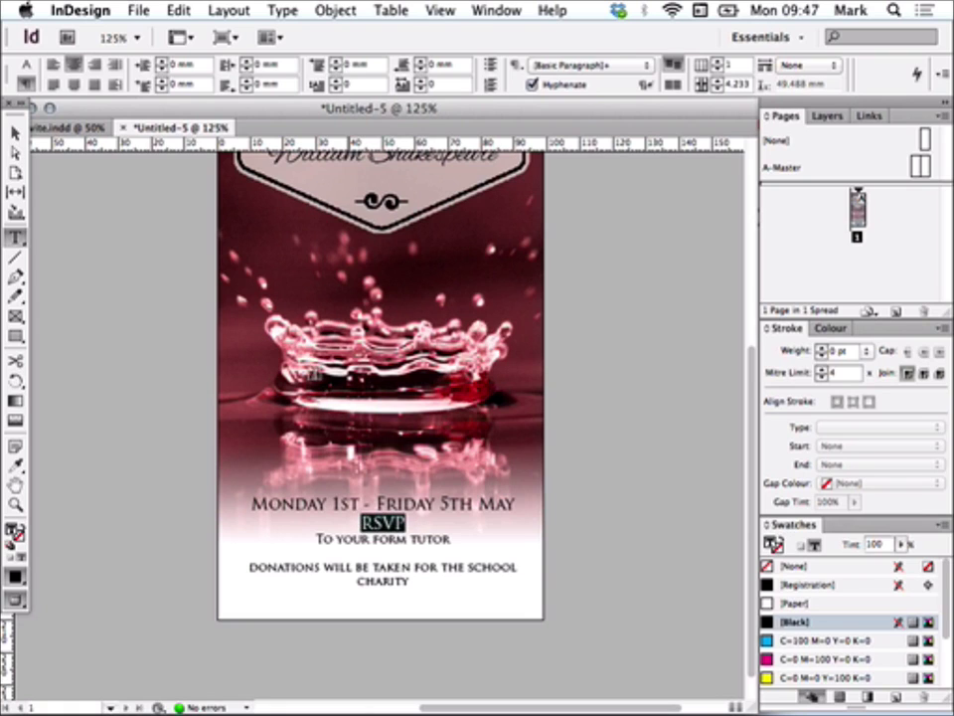
pyautogui.click(27, 63)
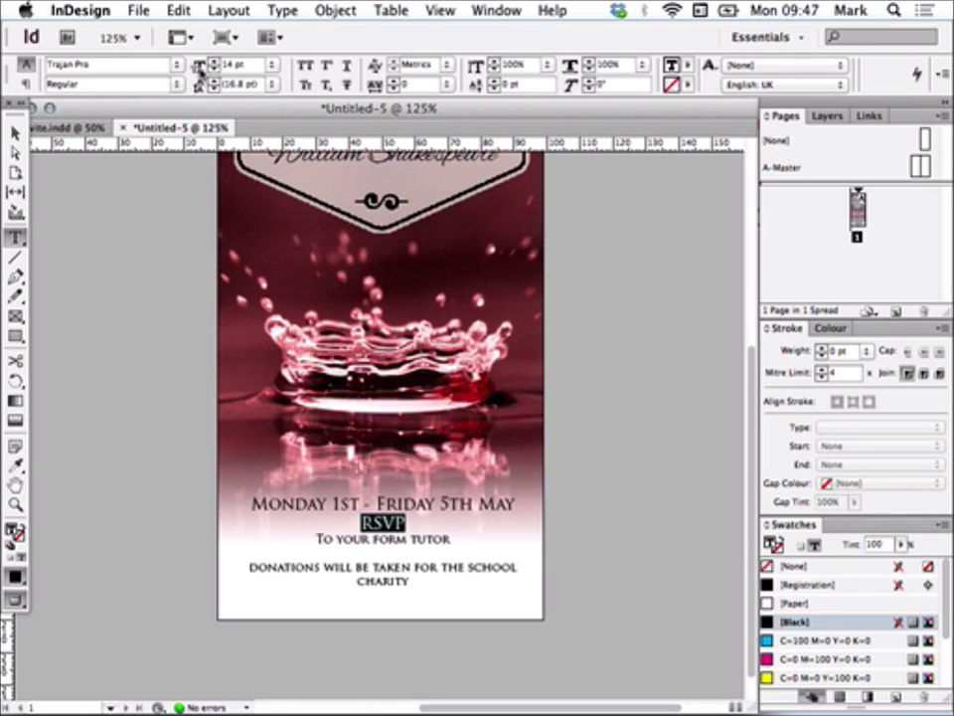
pyautogui.click(139, 61)
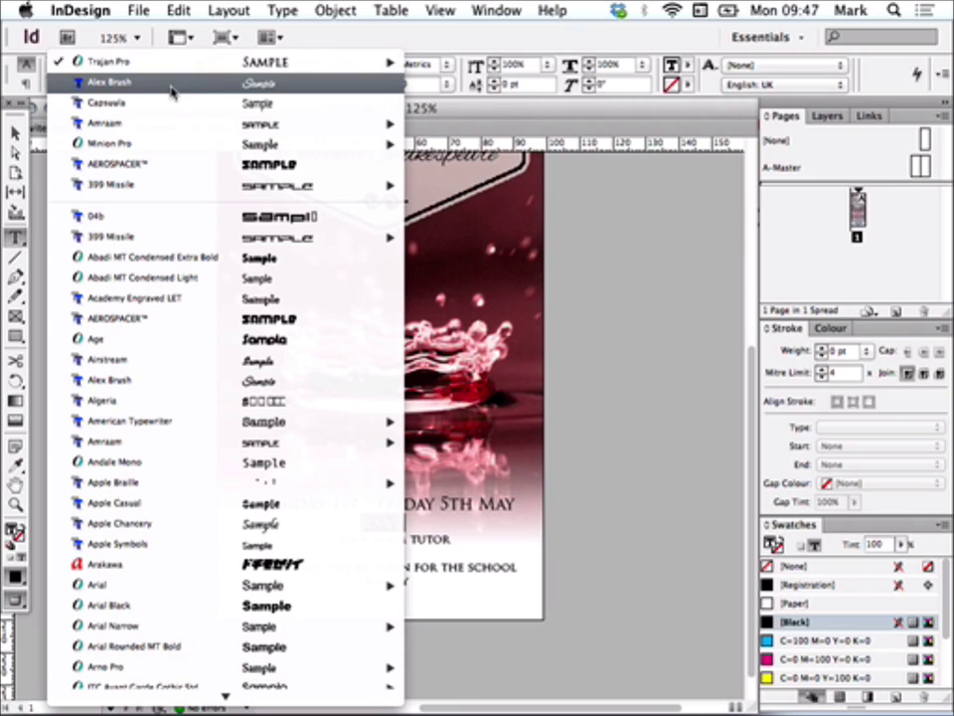
pyautogui.click(276, 90)
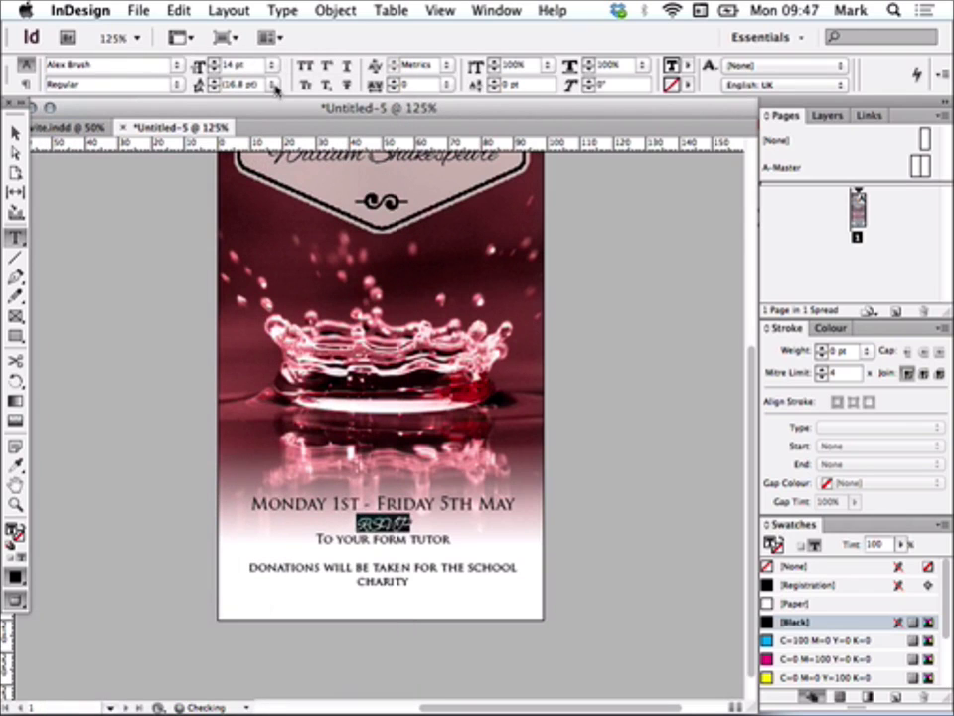
pyautogui.press('super+equal')
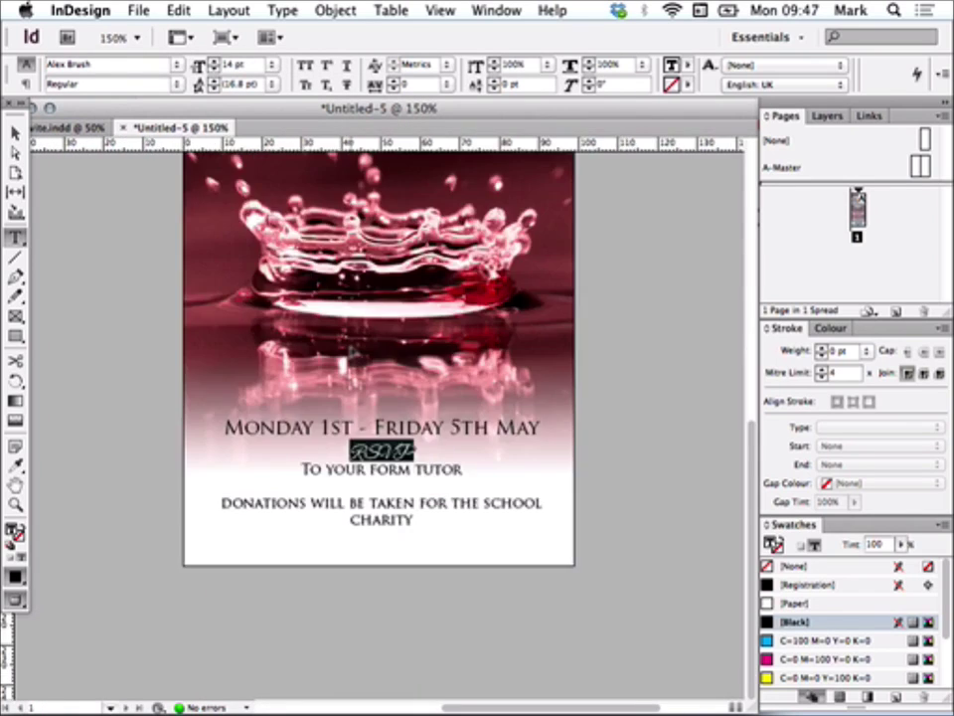